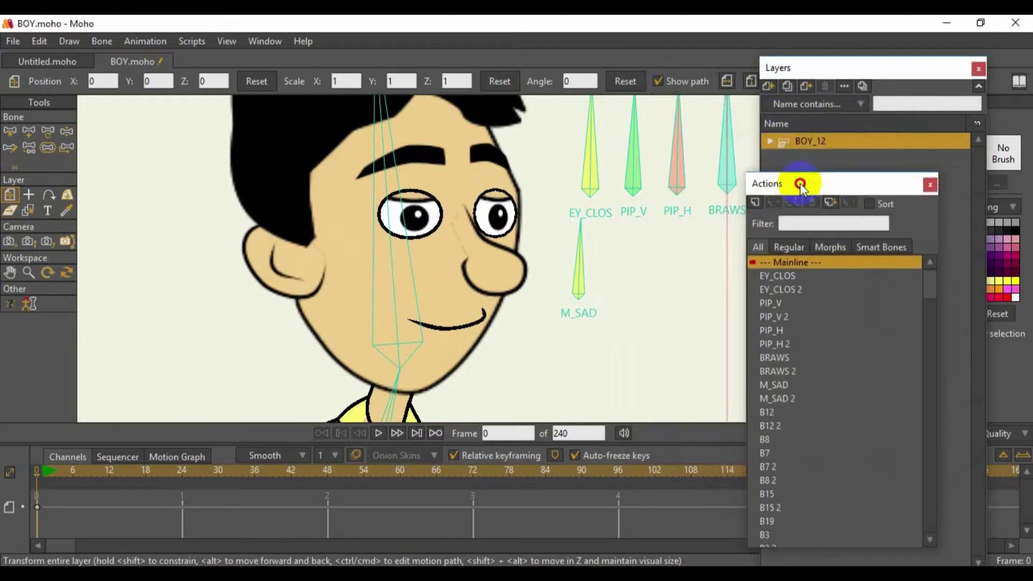
Rotate the EY_CLOS, PIP_V and BRAWS control bones to test the boy's eyelid, pupil and eyebrow movement
{"action": "left_click", "coordinate": [40, 271]}
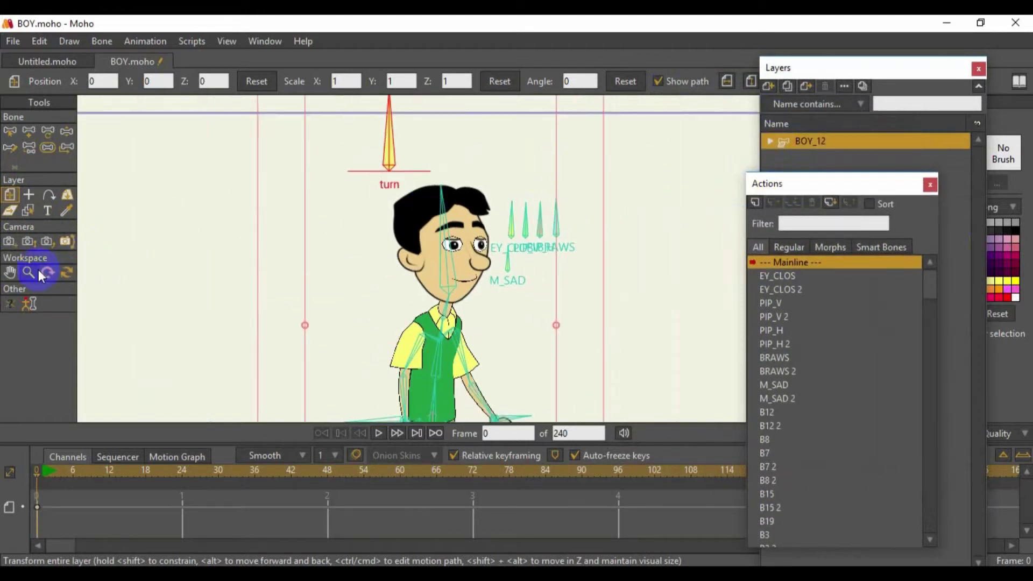
{"action": "left_click_drag", "start_coordinate": [291, 286], "coordinate": [280, 230]}
{"action": "left_click_drag", "start_coordinate": [325, 271], "coordinate": [301, 250]}
{"action": "key", "text": "ctrl+r"}
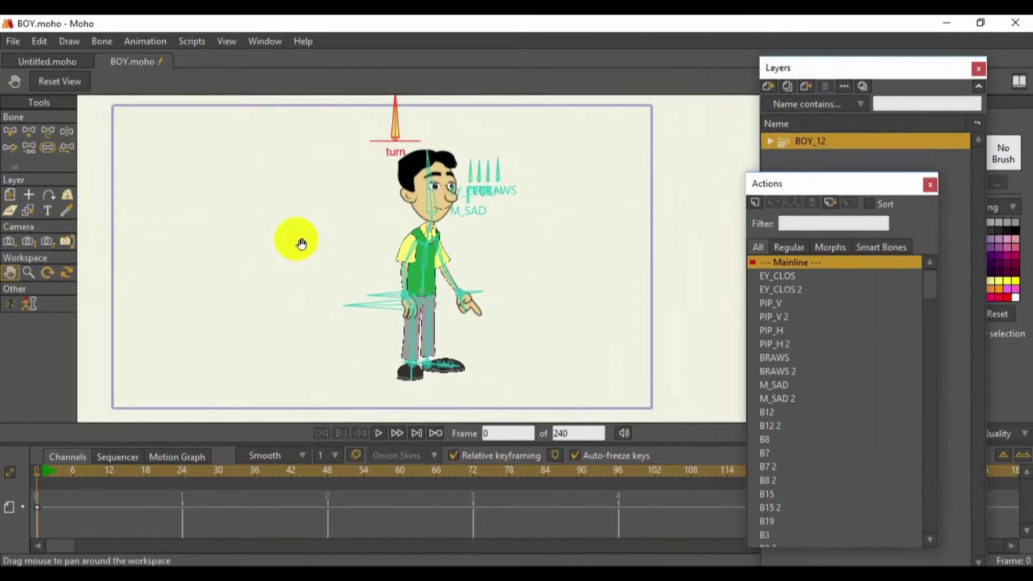
{"action": "left_click", "coordinate": [67, 131]}
{"action": "left_click", "coordinate": [445, 195]}
{"action": "scroll", "coordinate": [450, 175], "scroll_direction": "up", "scroll_amount": 5}
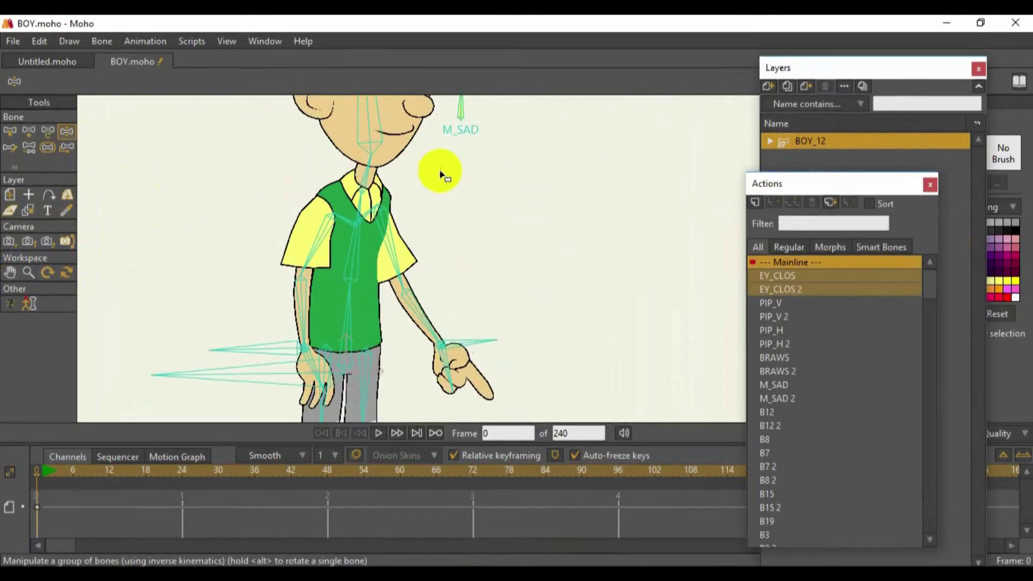
{"action": "left_click", "coordinate": [12, 272]}
{"action": "left_click_drag", "start_coordinate": [254, 189], "coordinate": [247, 344]}
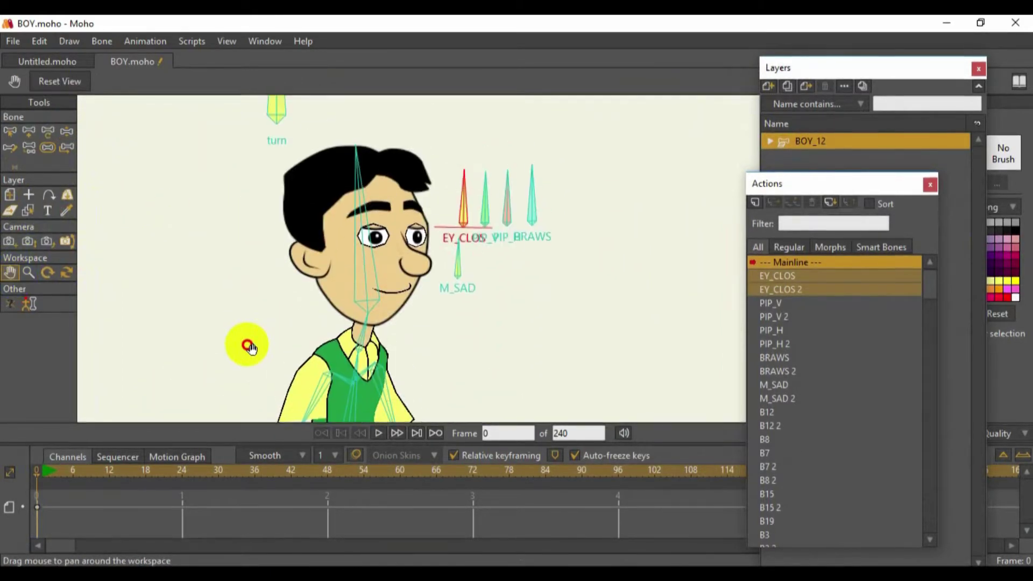
{"action": "left_click", "coordinate": [66, 131]}
{"action": "mouse_move", "coordinate": [462, 180]}
{"action": "left_mouse_down"}
{"action": "mouse_move", "coordinate": [425, 242]}
{"action": "mouse_move", "coordinate": [450, 179]}
{"action": "mouse_move", "coordinate": [425, 173]}
{"action": "mouse_move", "coordinate": [448, 165]}
{"action": "mouse_move", "coordinate": [449, 222]}
{"action": "mouse_move", "coordinate": [471, 184]}
{"action": "mouse_move", "coordinate": [462, 210]}
{"action": "mouse_move", "coordinate": [461, 180]}
{"action": "mouse_move", "coordinate": [450, 207]}
{"action": "left_mouse_up"}
{"action": "mouse_move", "coordinate": [506, 191]}
{"action": "left_mouse_down"}
{"action": "mouse_move", "coordinate": [489, 209]}
{"action": "mouse_move", "coordinate": [510, 189]}
{"action": "mouse_move", "coordinate": [495, 208]}
{"action": "mouse_move", "coordinate": [517, 190]}
{"action": "mouse_move", "coordinate": [604, 201]}
{"action": "mouse_move", "coordinate": [525, 150]}
{"action": "mouse_move", "coordinate": [468, 203]}
{"action": "mouse_move", "coordinate": [466, 237]}
{"action": "left_mouse_up"}
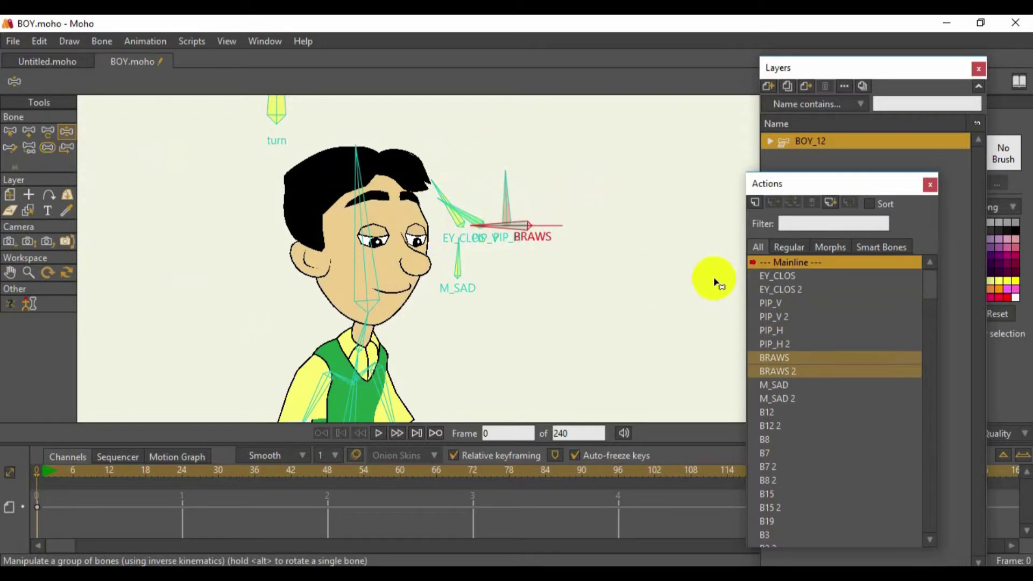
Expand the BOY_12 layer and switch the MOUTH layer to the AH mouth shape
{"action": "left_click_drag", "start_coordinate": [814, 182], "coordinate": [685, 252]}
{"action": "left_click", "coordinate": [770, 141]}
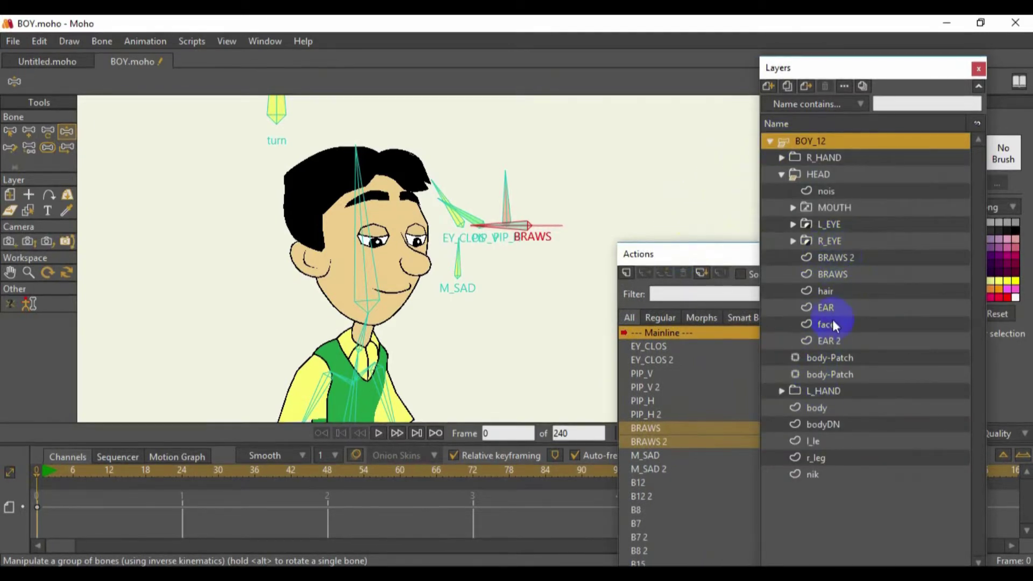
{"action": "left_click", "coordinate": [822, 207]}
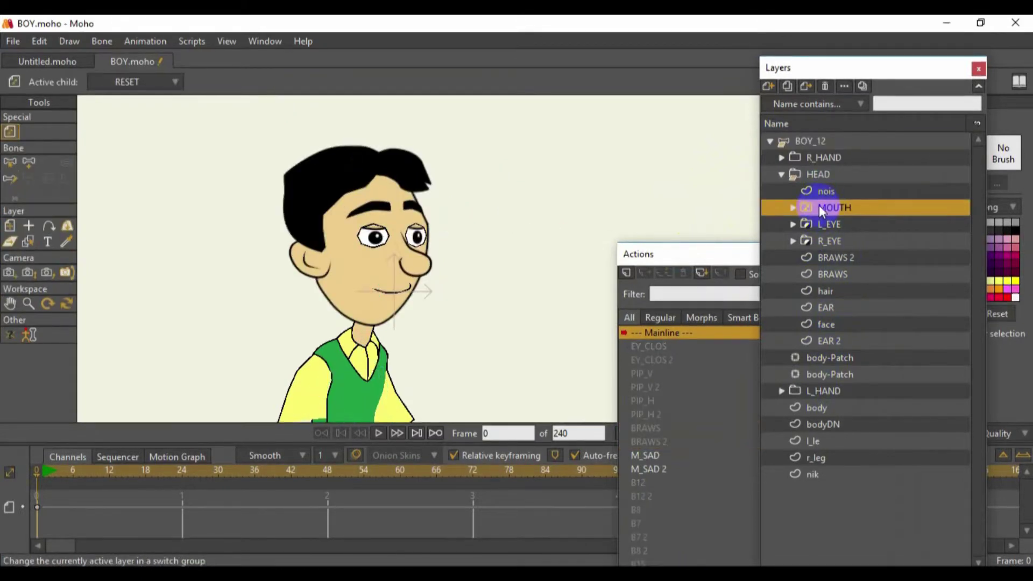
{"action": "right_click", "coordinate": [821, 208]}
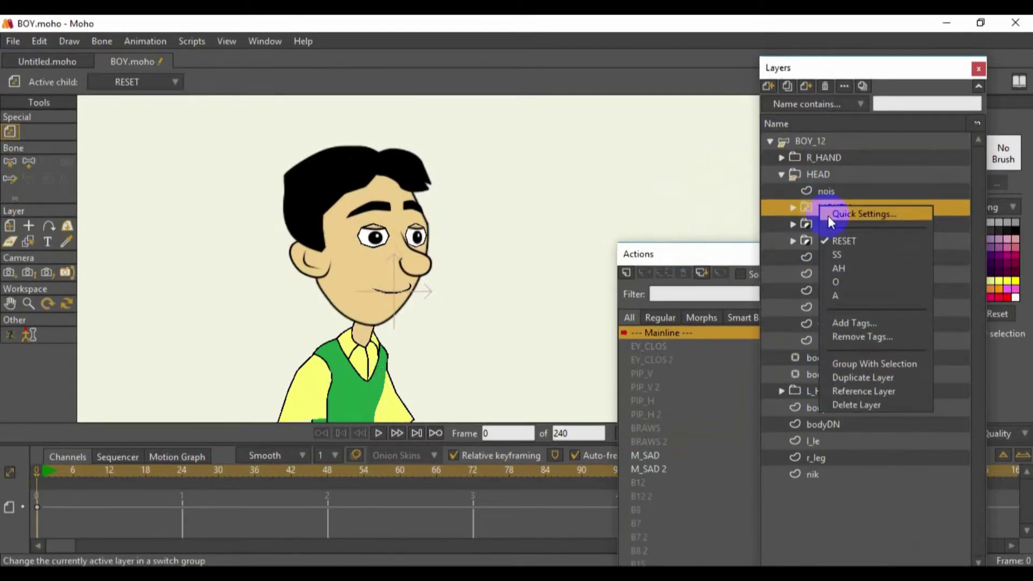
{"action": "left_click", "coordinate": [833, 269]}
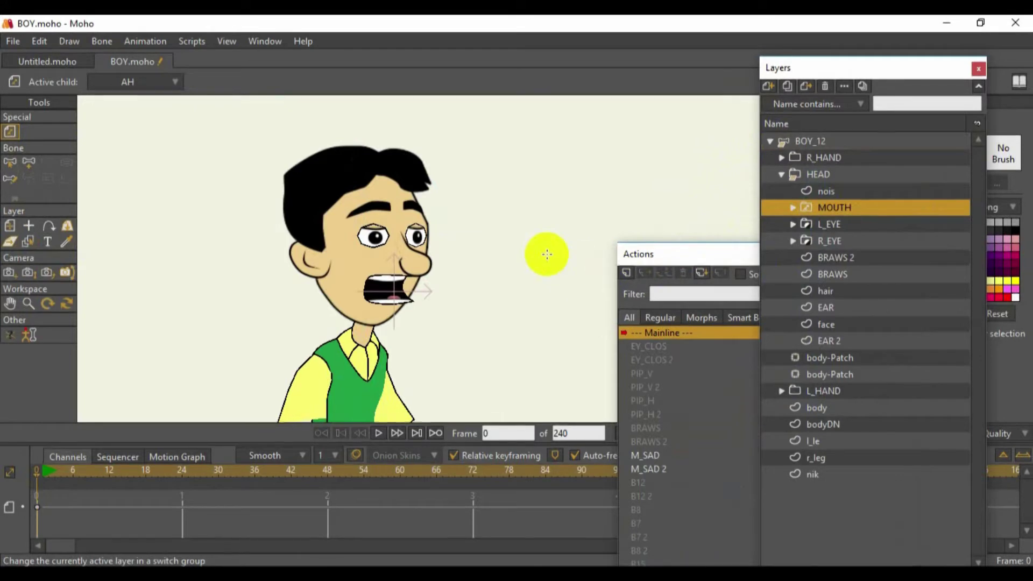
On the BOY_12 layer, rotate the PIP_V bone to lower the pupils and the EY_CLOS bone to widen the eyes
{"action": "left_click", "coordinate": [800, 145]}
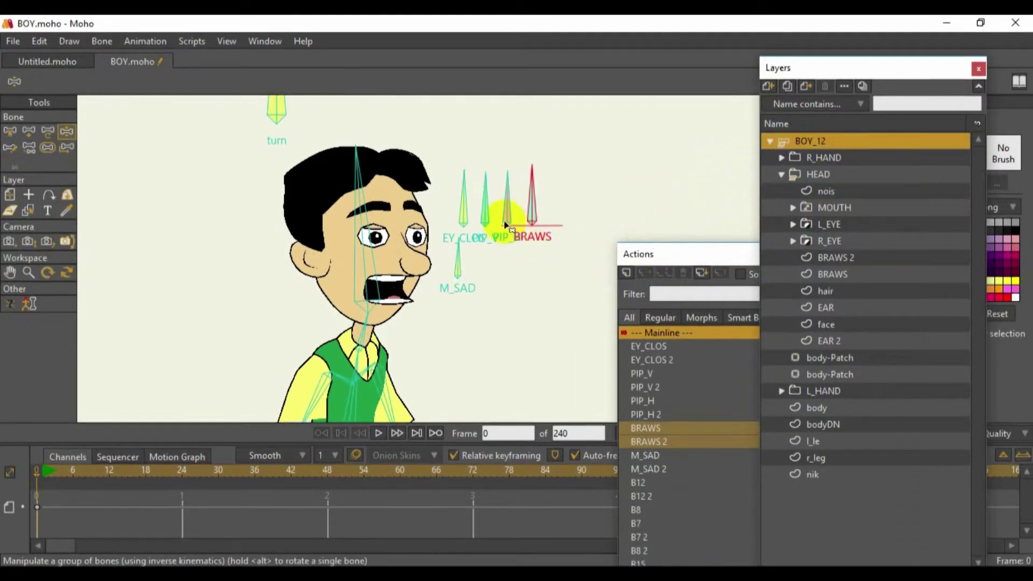
{"action": "left_click_drag", "start_coordinate": [487, 191], "coordinate": [475, 207]}
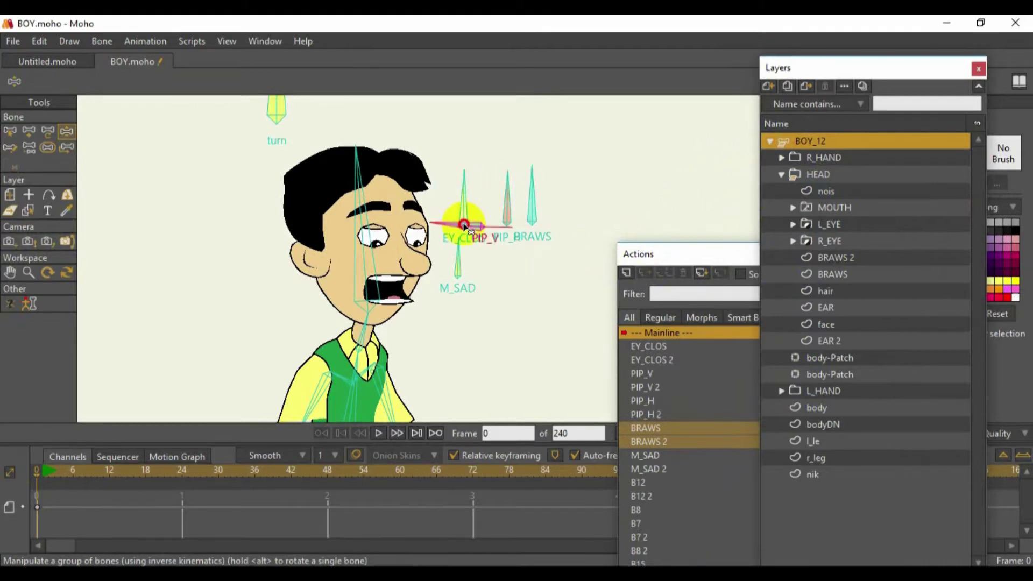
{"action": "left_click", "coordinate": [465, 220]}
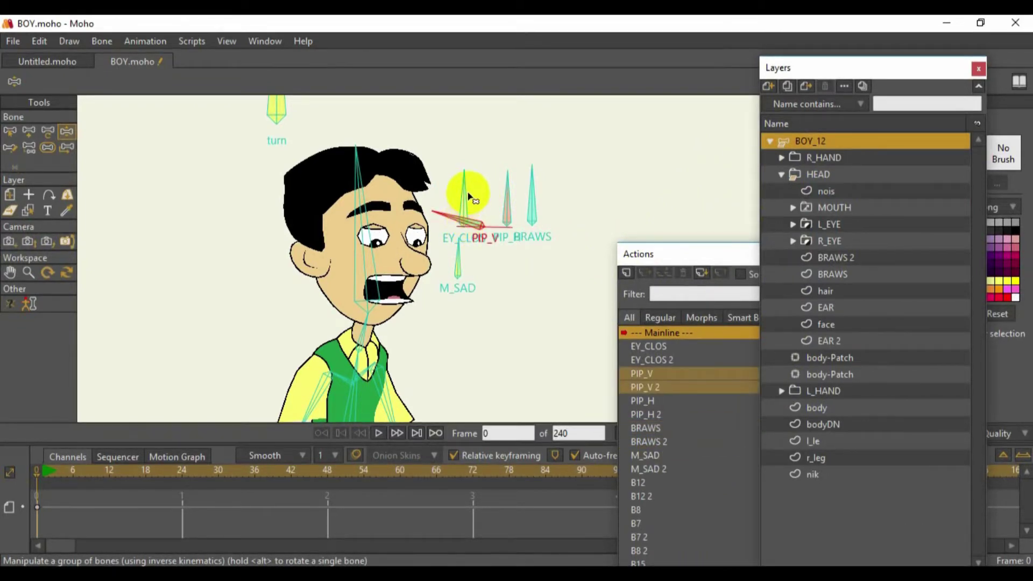
{"action": "left_click_drag", "start_coordinate": [466, 192], "coordinate": [567, 234]}
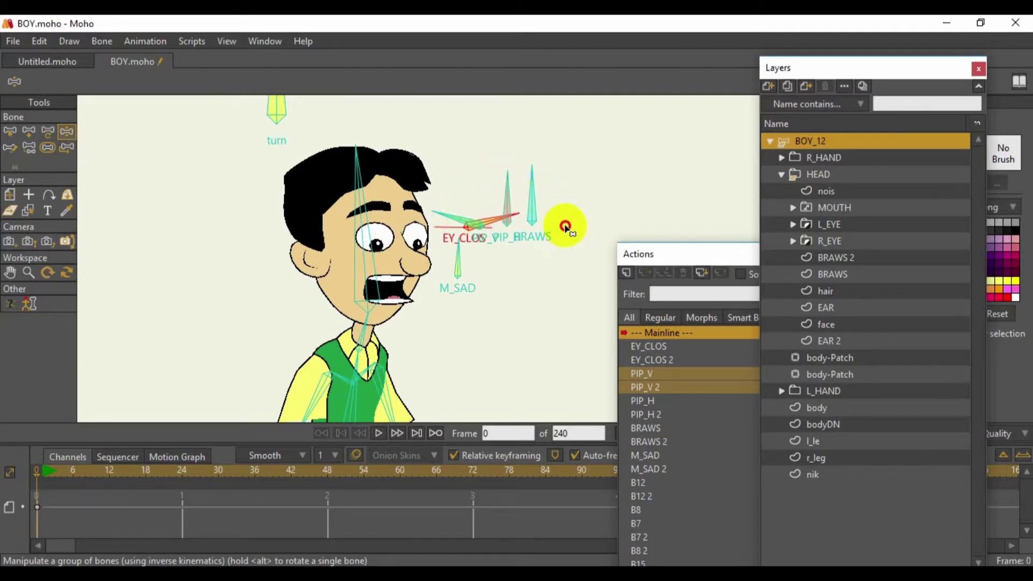
{"action": "left_click_drag", "start_coordinate": [563, 217], "coordinate": [563, 216]}
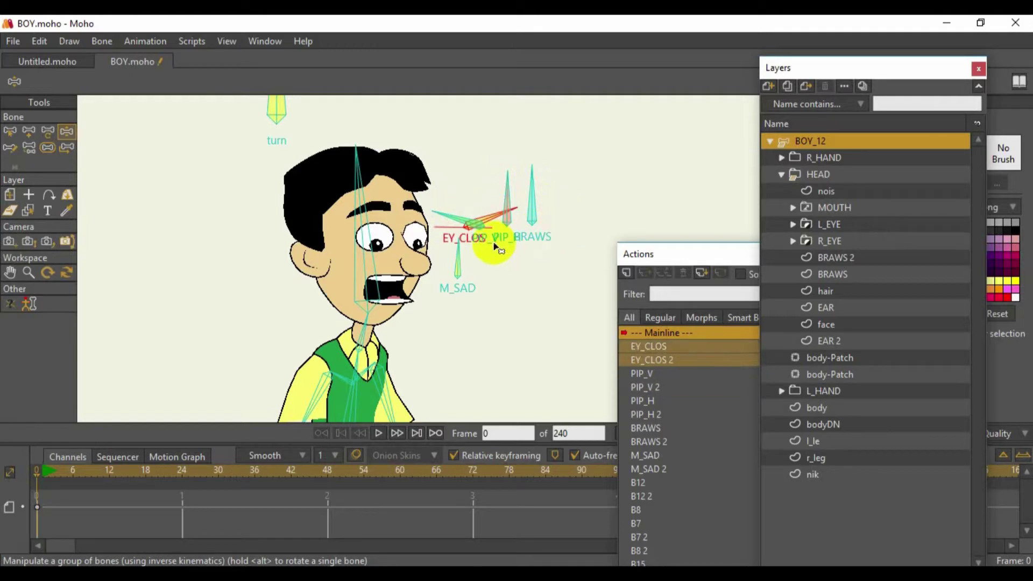
Try the M_SAD and BRAWS control bones, and select the turn bone above the head
{"action": "mouse_move", "coordinate": [461, 258]}
{"action": "left_mouse_down"}
{"action": "mouse_move", "coordinate": [438, 277]}
{"action": "mouse_move", "coordinate": [452, 246]}
{"action": "left_mouse_up"}
{"action": "left_click", "coordinate": [520, 187]}
{"action": "mouse_move", "coordinate": [532, 176]}
{"action": "left_mouse_down"}
{"action": "mouse_move", "coordinate": [580, 232]}
{"action": "mouse_move", "coordinate": [502, 173]}
{"action": "mouse_move", "coordinate": [523, 172]}
{"action": "left_mouse_up"}
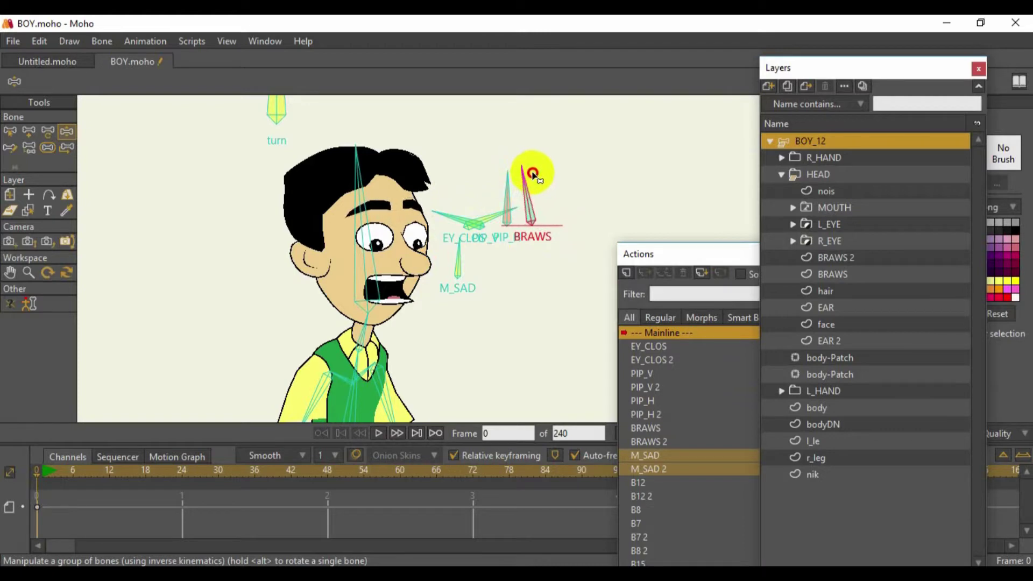
{"action": "left_click", "coordinate": [532, 173]}
{"action": "left_click", "coordinate": [273, 102]}
{"action": "left_click_drag", "start_coordinate": [273, 102], "coordinate": [279, 107]}
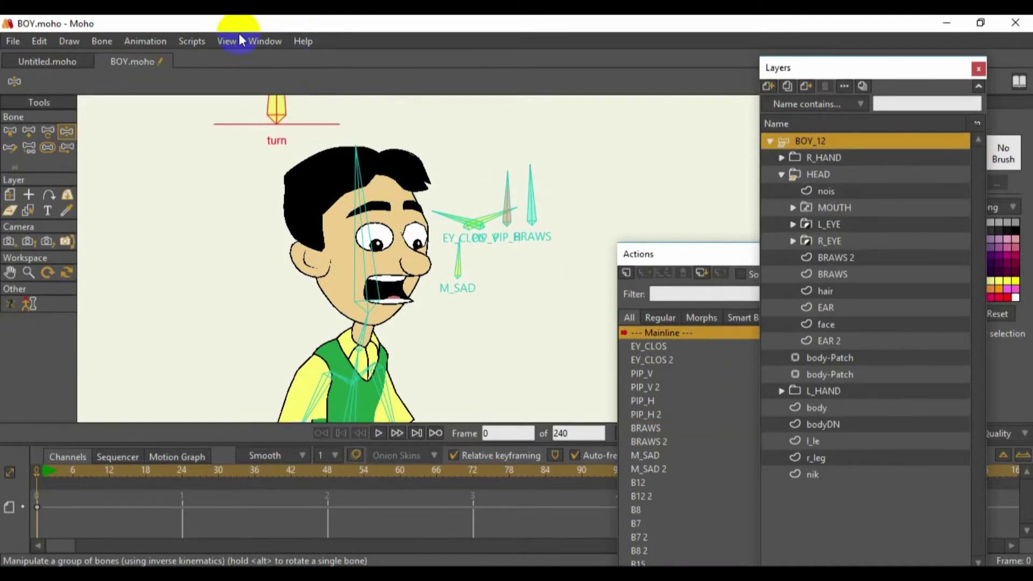
Open Blend Morphs for the BOY_12 layer, check its options and close it
{"action": "left_click", "coordinate": [260, 41]}
{"action": "mouse_move", "coordinate": [261, 132]}
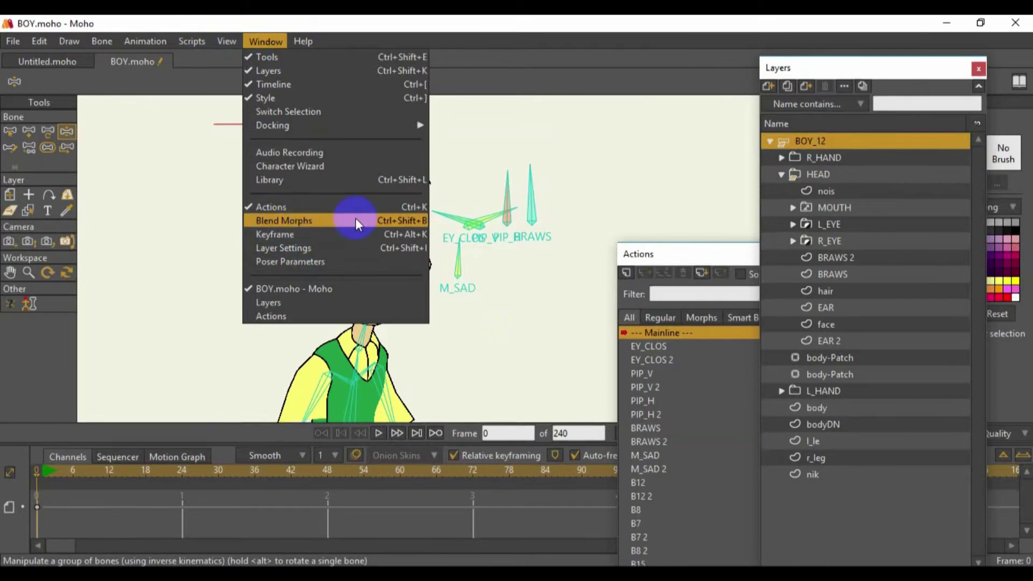
{"action": "left_click", "coordinate": [295, 221]}
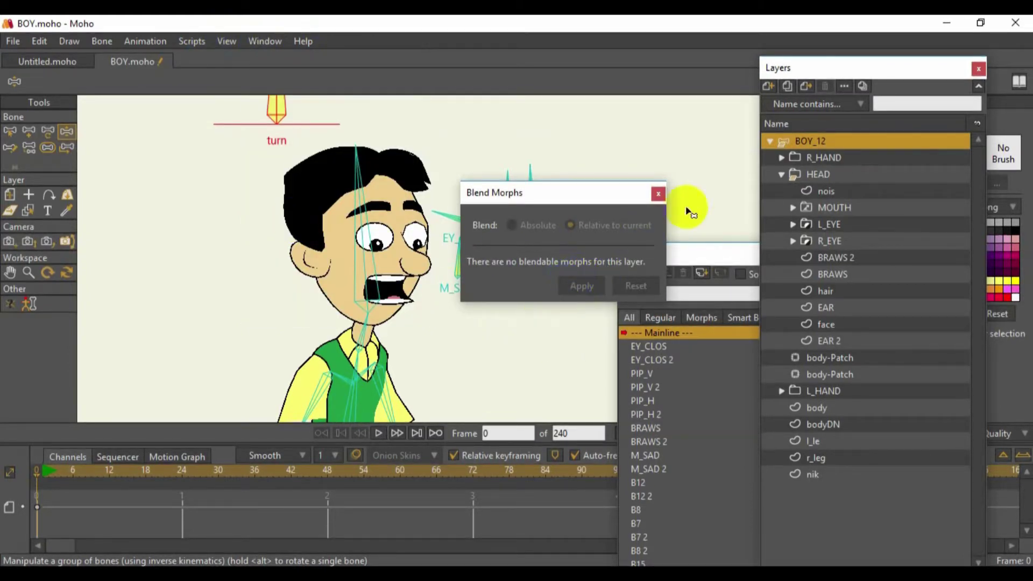
{"action": "double_click", "coordinate": [802, 139]}
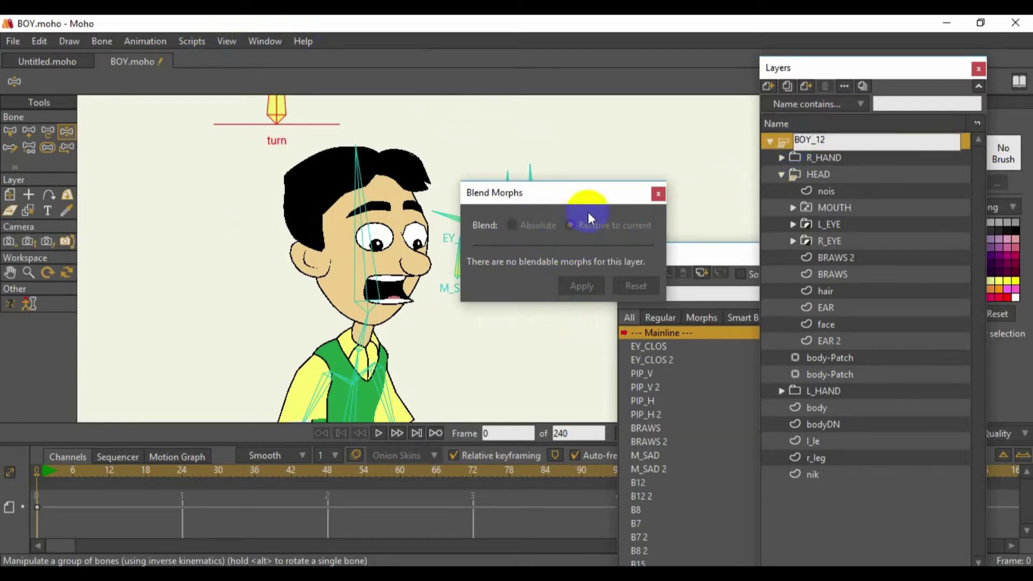
{"action": "left_click", "coordinate": [656, 196]}
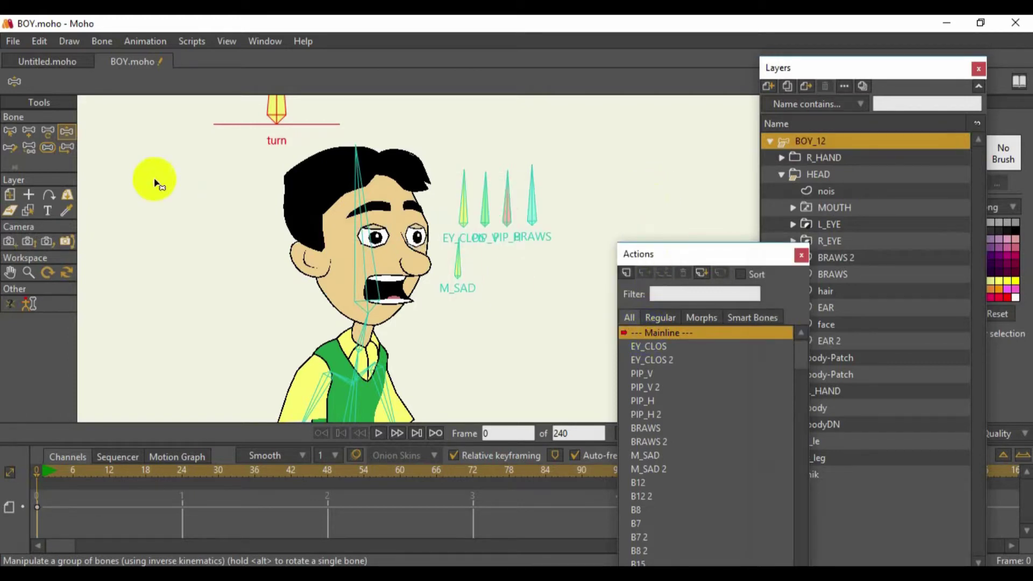
Use the Select Bone tool and recheck Blend Morphs with the turn bone selected
{"action": "left_click", "coordinate": [11, 131]}
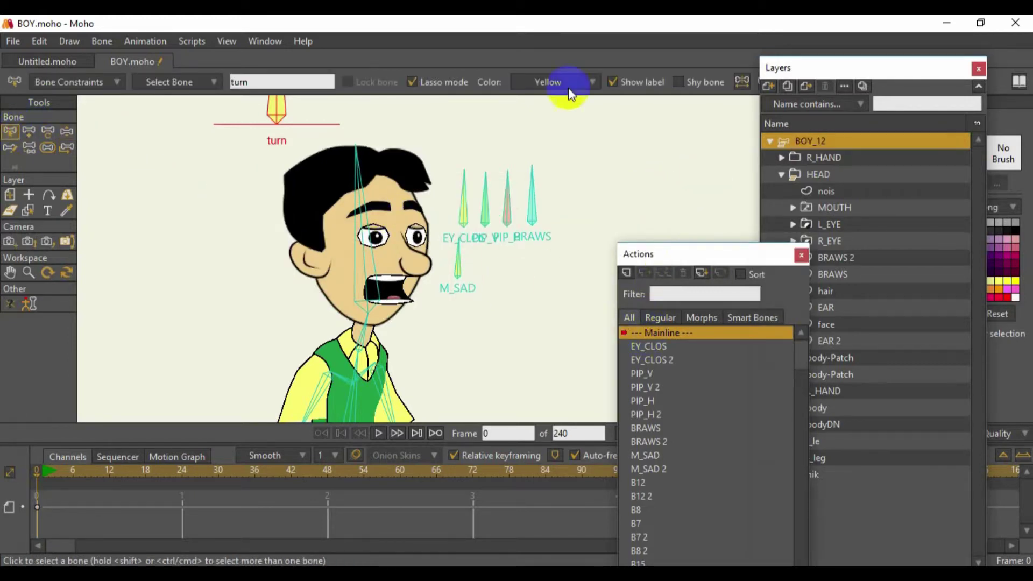
{"action": "left_click", "coordinate": [264, 43]}
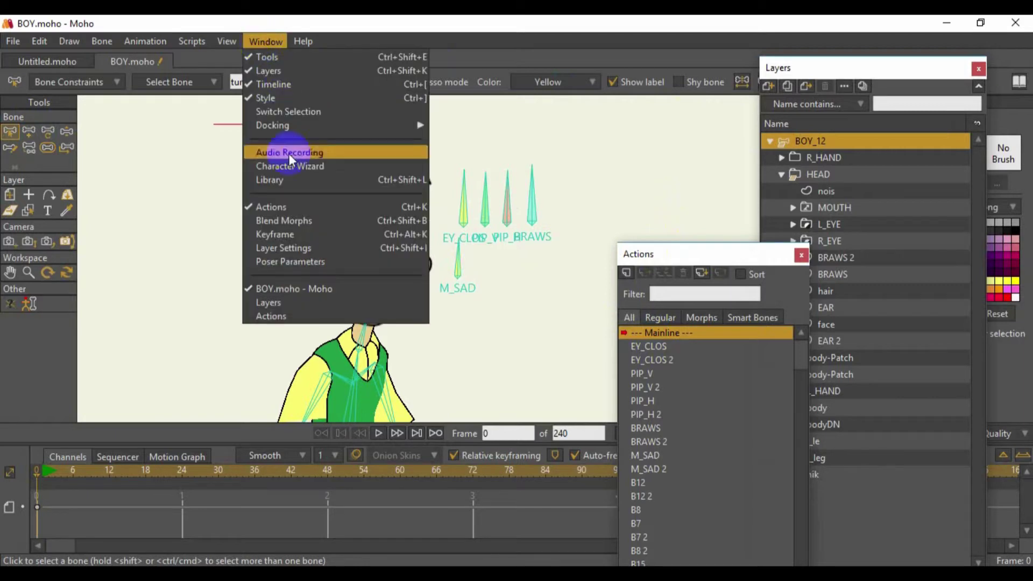
{"action": "left_click", "coordinate": [282, 222]}
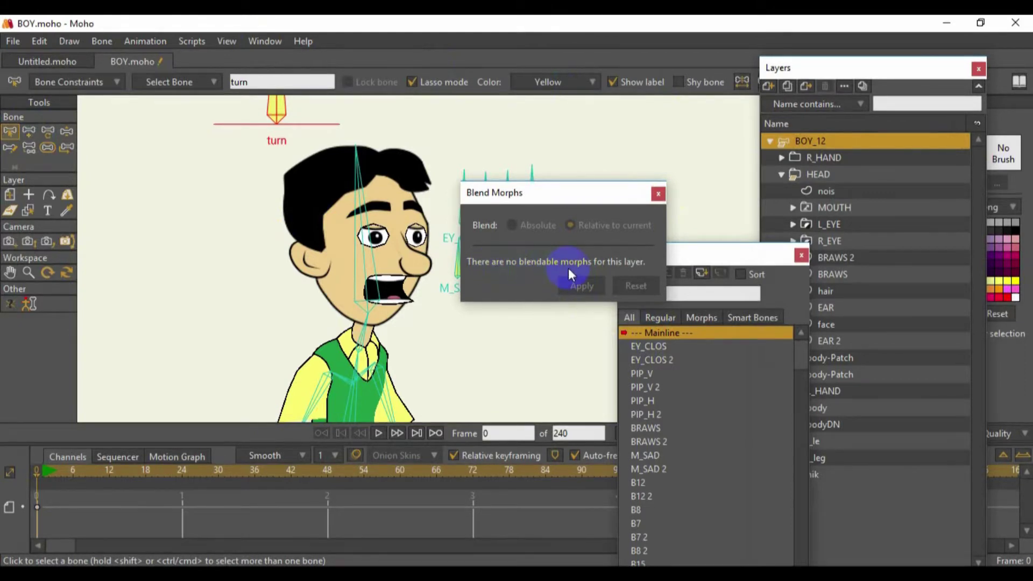
{"action": "left_click", "coordinate": [658, 193]}
Collapse the BOY_12 layer, select the EY_CLOS bone and check Blend Morphs for it
{"action": "left_click", "coordinate": [768, 141]}
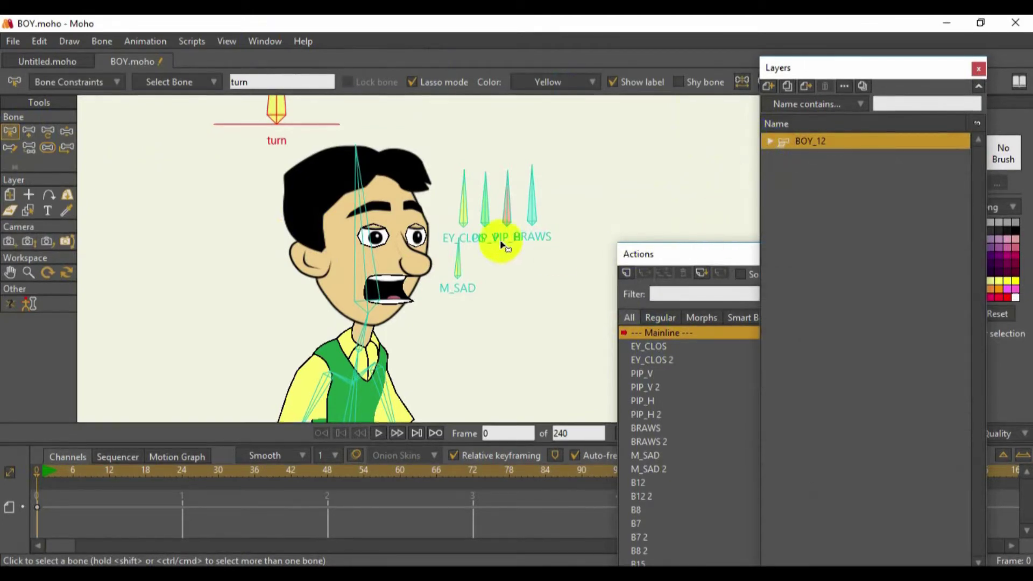
{"action": "left_click", "coordinate": [464, 213]}
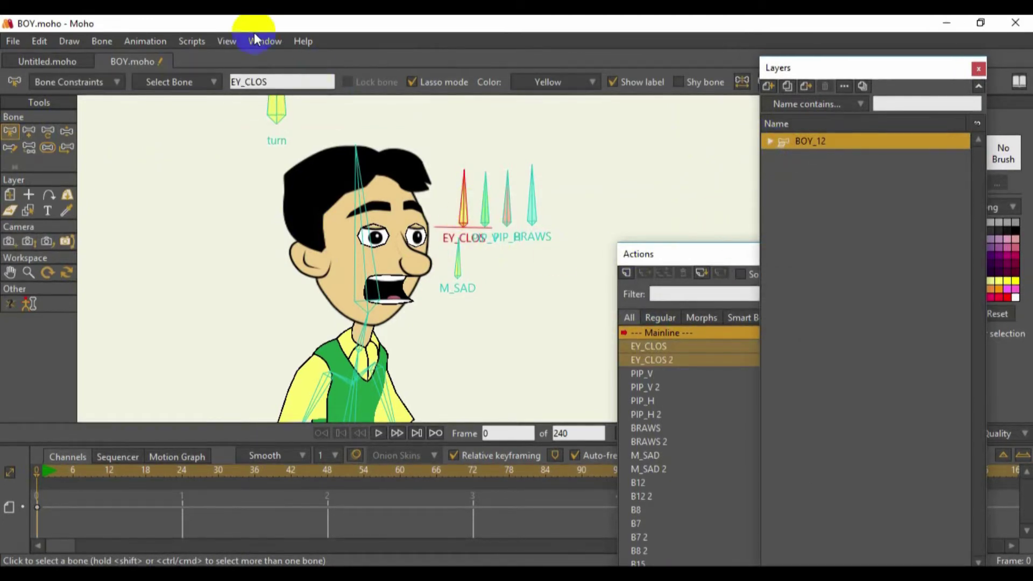
{"action": "left_click", "coordinate": [266, 41]}
{"action": "left_click", "coordinate": [292, 221]}
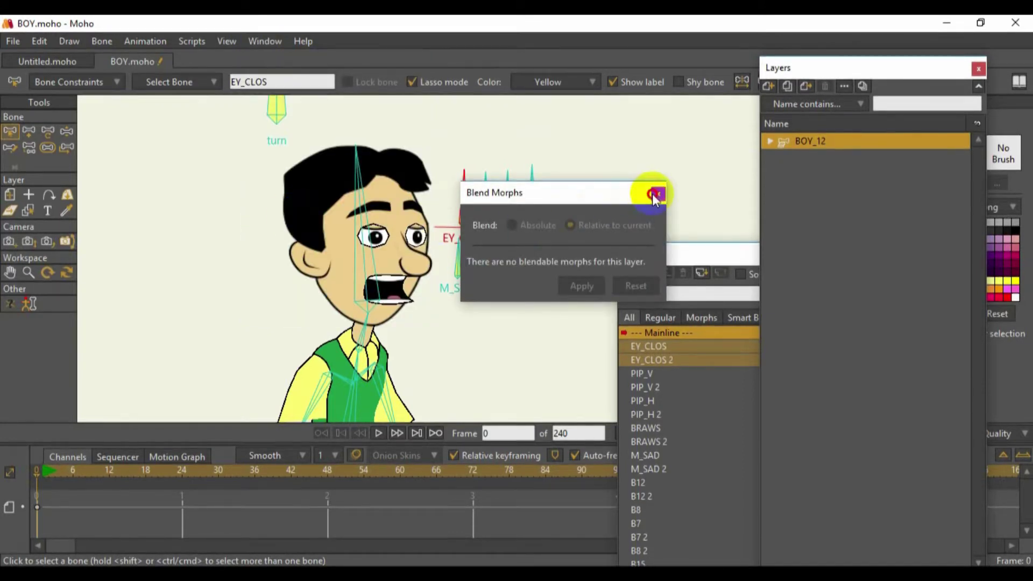
{"action": "left_click", "coordinate": [654, 195]}
Activate the turn action for the BOY_12 layer
{"action": "left_click_drag", "start_coordinate": [681, 266], "coordinate": [662, 138]}
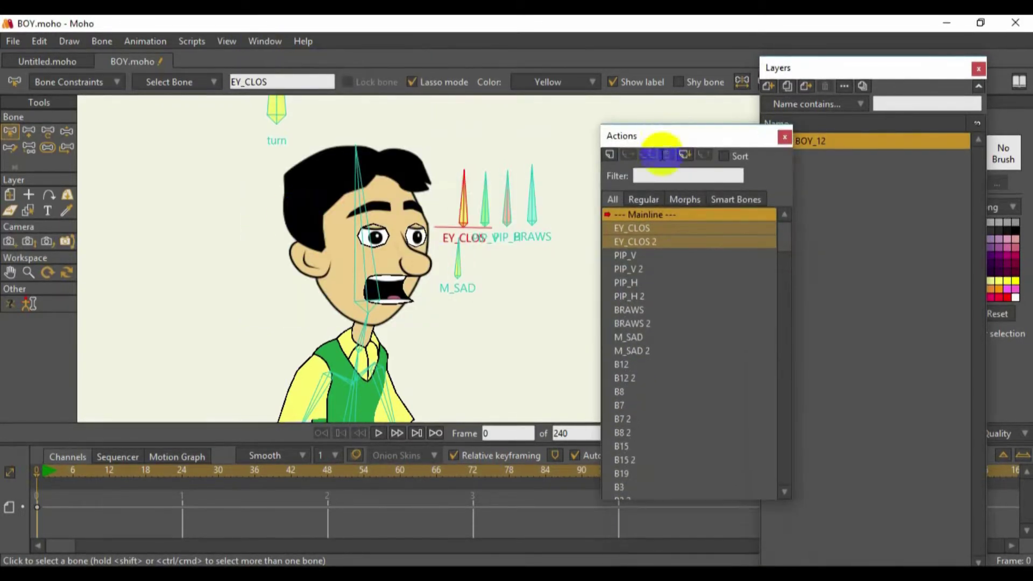
{"action": "scroll", "coordinate": [663, 334], "scroll_direction": "down", "scroll_amount": 2}
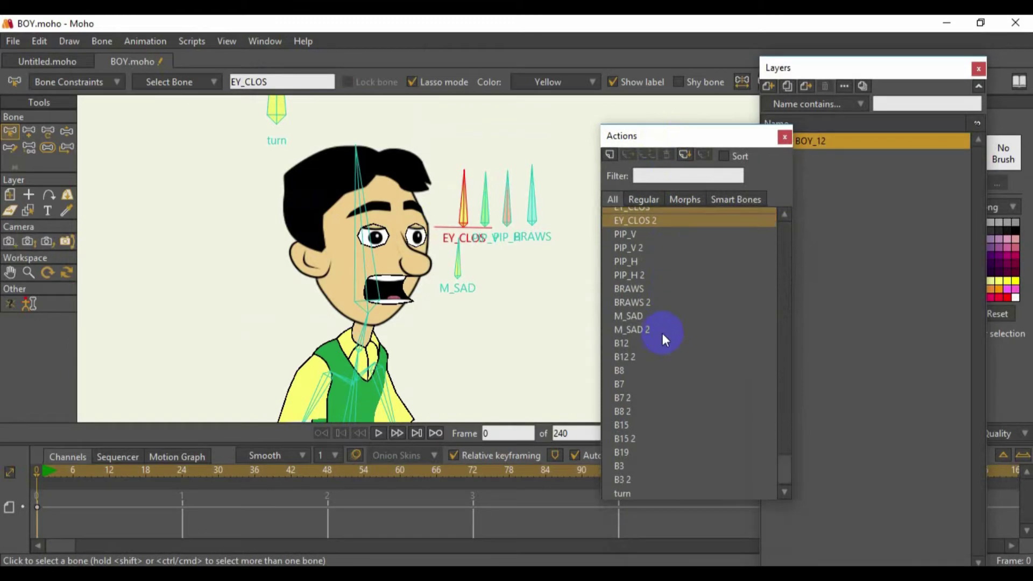
{"action": "double_click", "coordinate": [626, 492]}
{"action": "left_click_drag", "start_coordinate": [697, 144], "coordinate": [646, 226]}
Check the Blend Morphs options while the turn action is active, and close them
{"action": "left_click", "coordinate": [253, 41]}
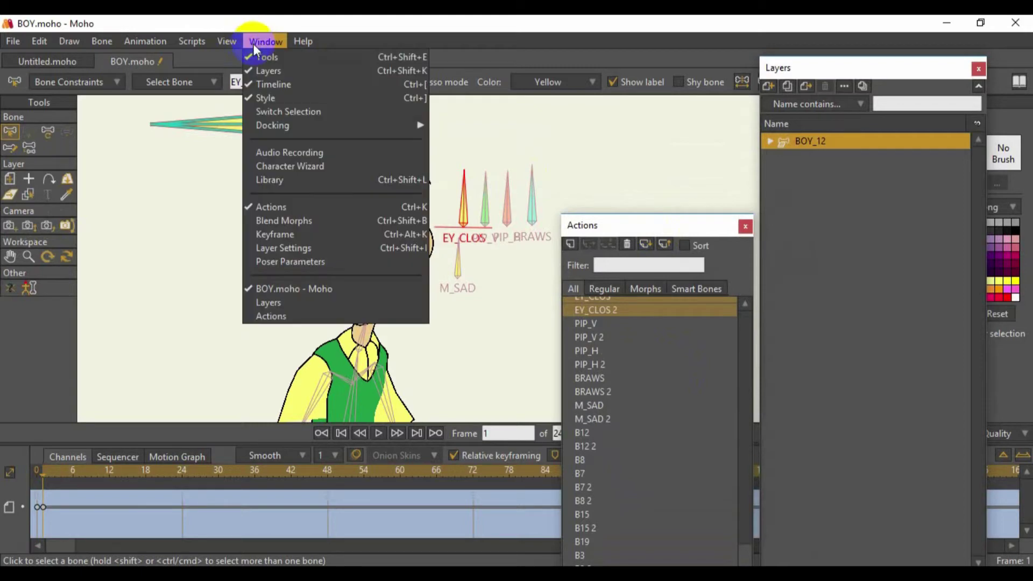
{"action": "left_click", "coordinate": [279, 222]}
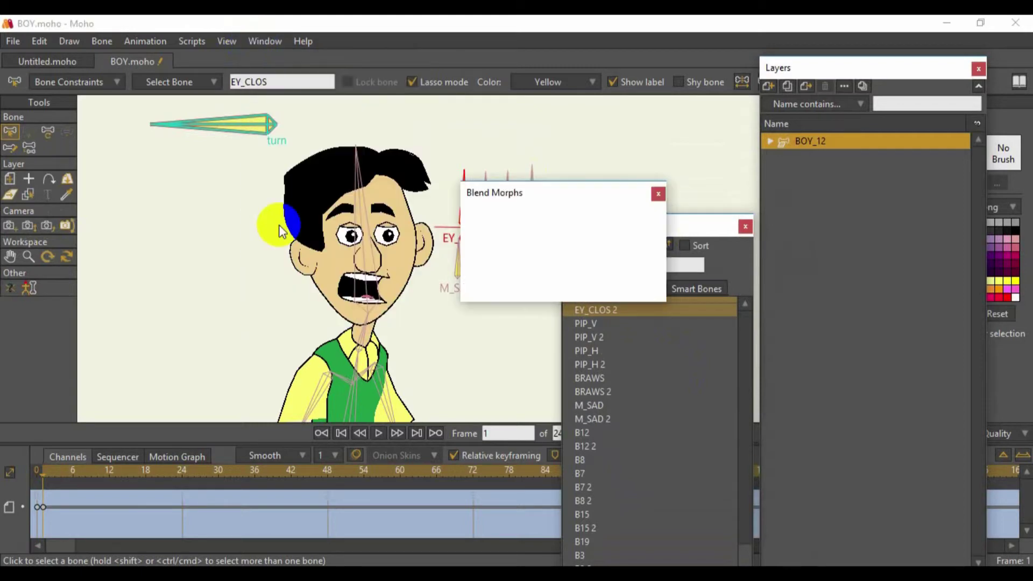
{"action": "left_click", "coordinate": [657, 193]}
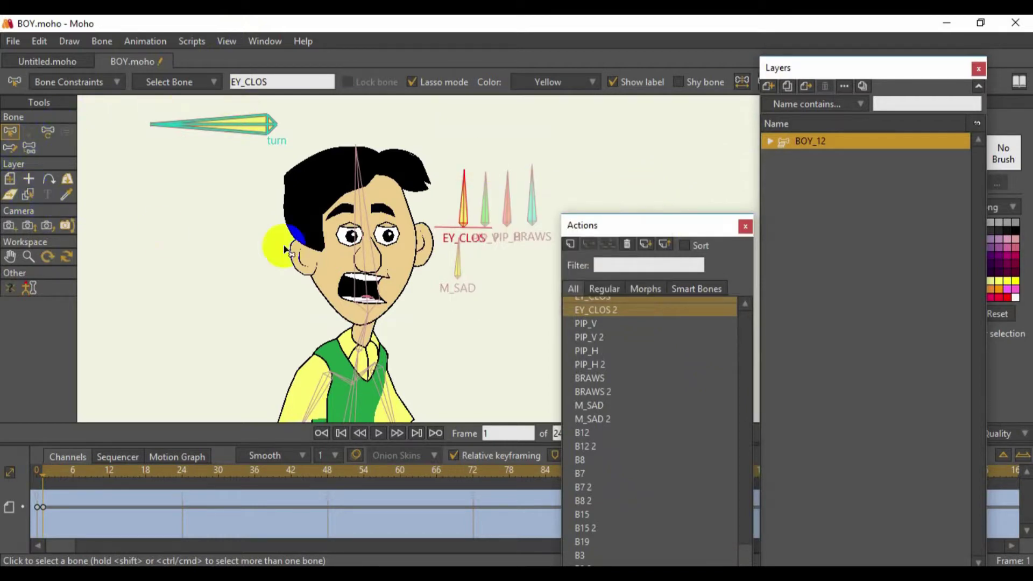
{"action": "left_click", "coordinate": [616, 300]}
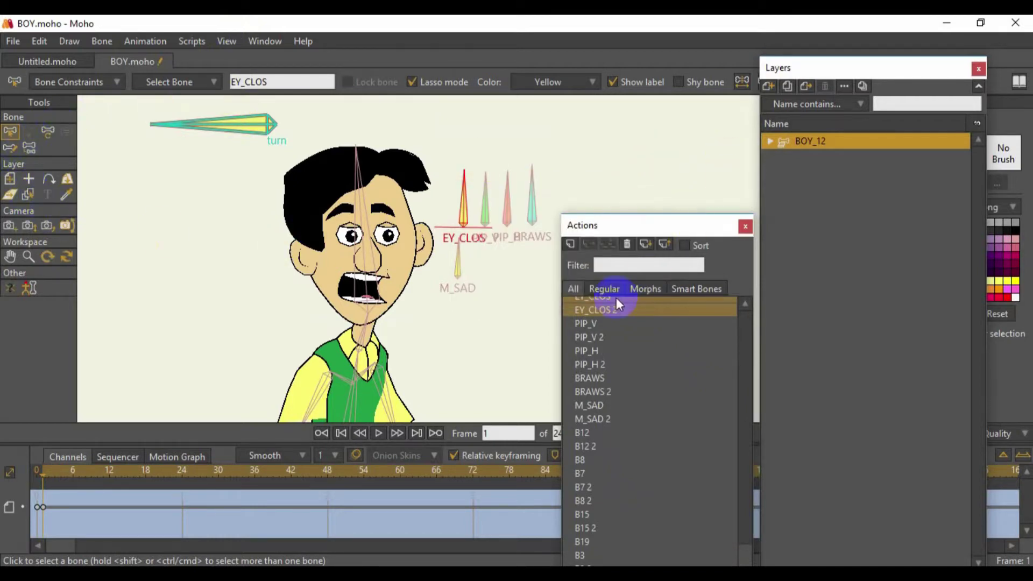
Expand the BOY_12 layer, select the L_HAND group and open Blend Morphs for it
{"action": "left_click", "coordinate": [771, 141]}
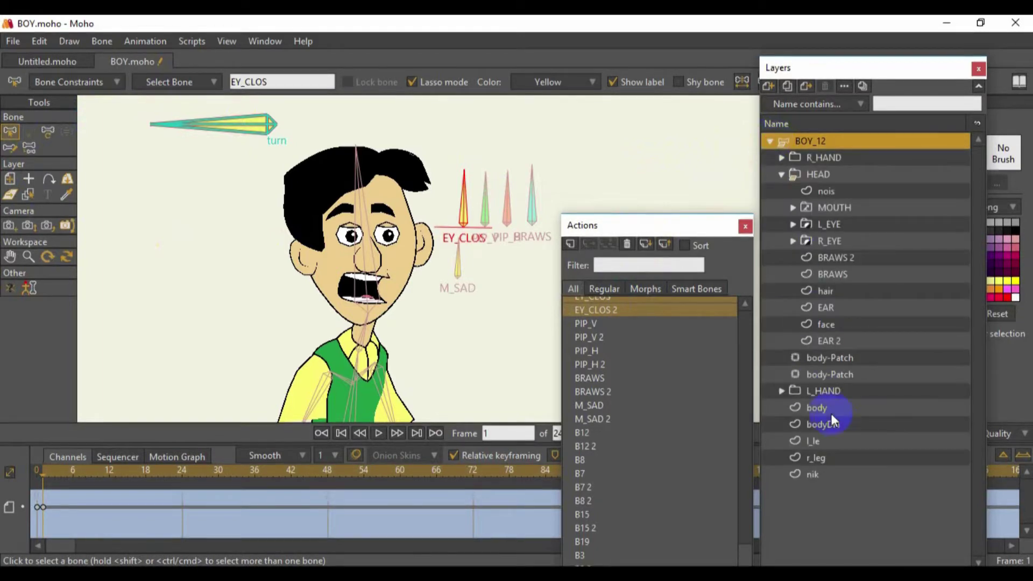
{"action": "left_click", "coordinate": [829, 388]}
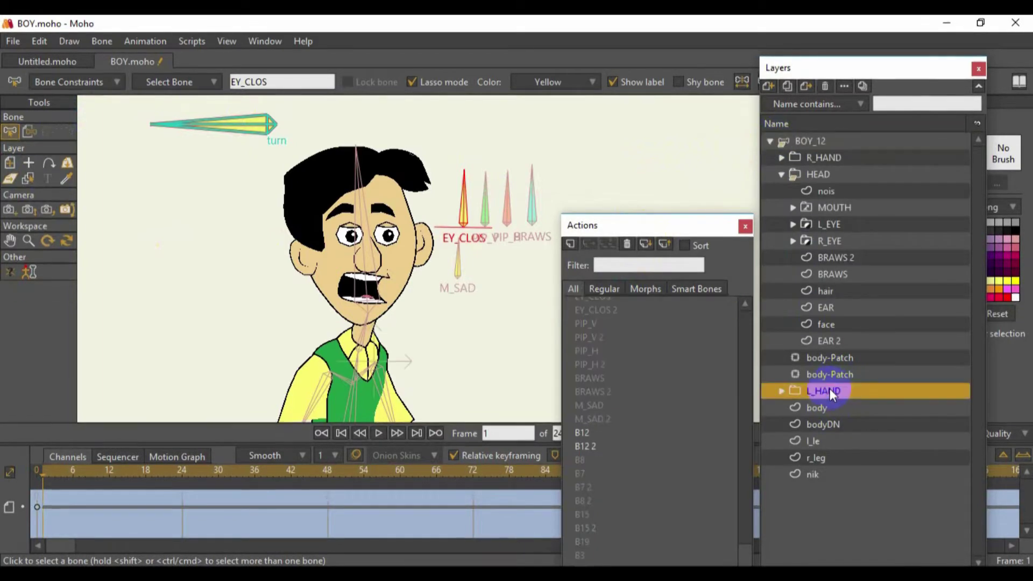
{"action": "left_click", "coordinate": [257, 39]}
{"action": "left_click", "coordinate": [283, 221]}
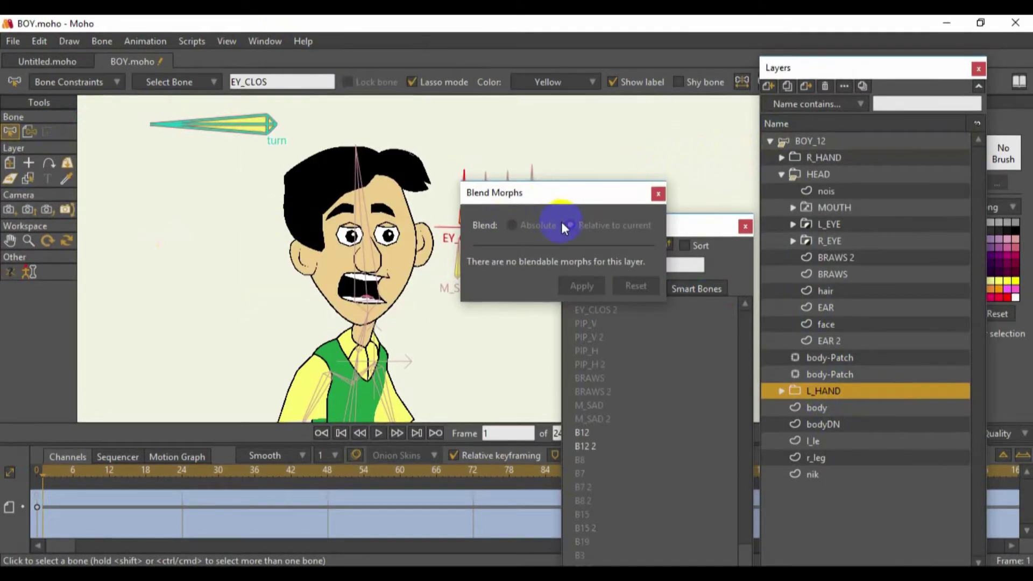
Close Blend Morphs and activate the EY_CLOS action for the character
{"action": "left_click", "coordinate": [658, 194]}
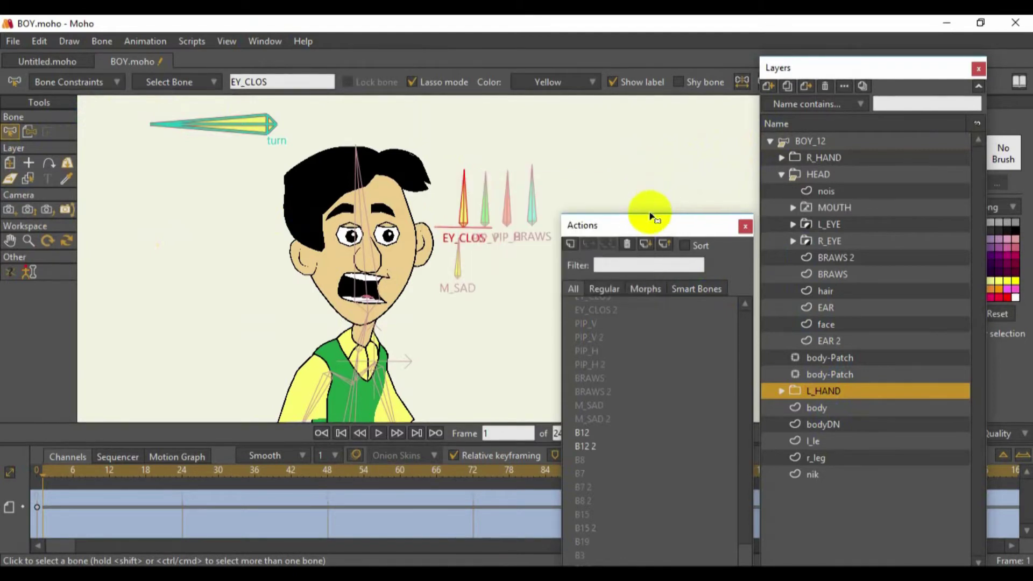
{"action": "left_click_drag", "start_coordinate": [642, 220], "coordinate": [636, 128]}
{"action": "scroll", "coordinate": [616, 248], "scroll_direction": "up", "scroll_amount": 1}
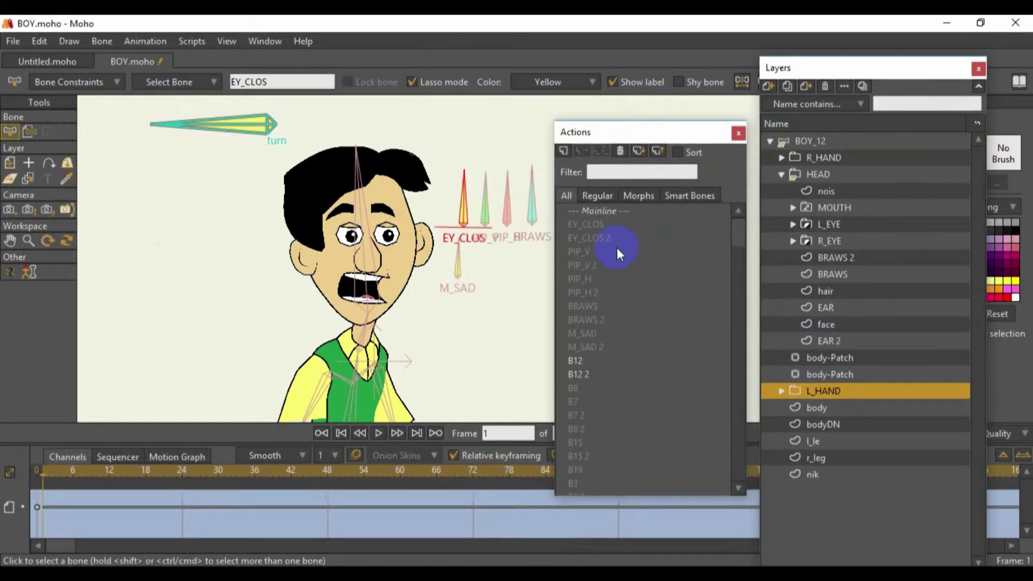
{"action": "left_click", "coordinate": [599, 212]}
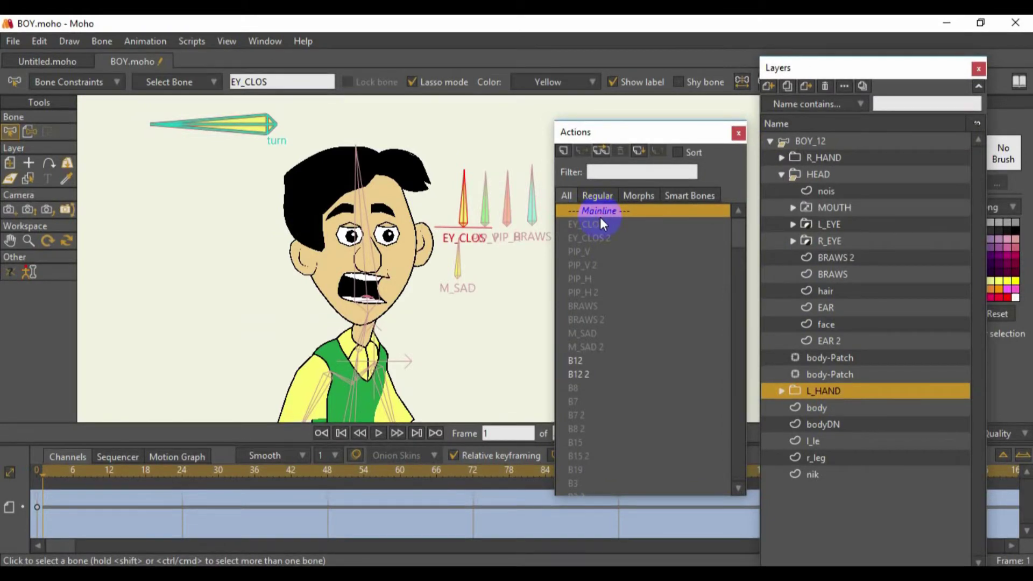
{"action": "left_click", "coordinate": [600, 221]}
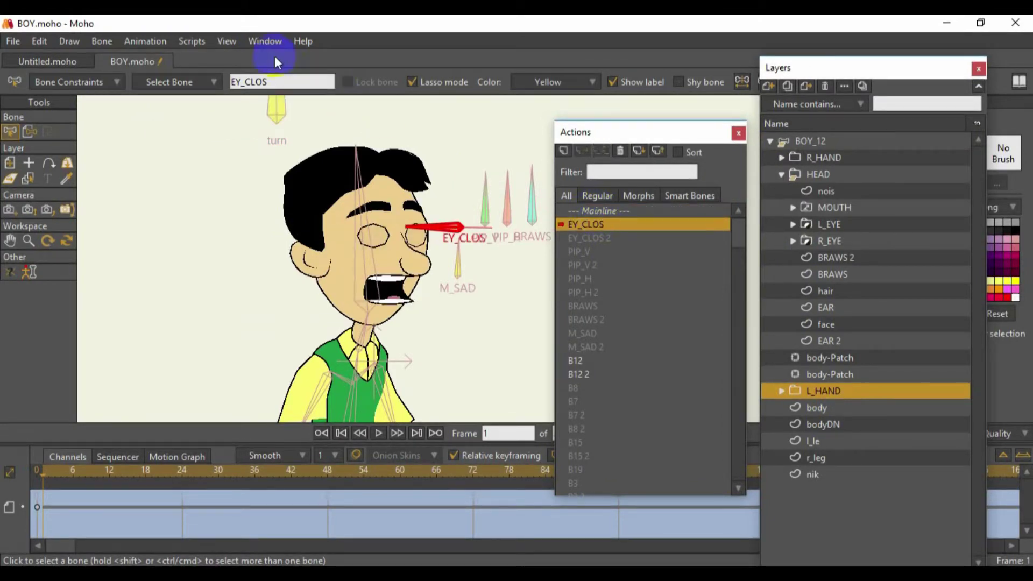
Check Blend Morphs for the L_HAND group while EY_CLOS is active, close it and return to the Mainline
{"action": "left_click", "coordinate": [251, 43]}
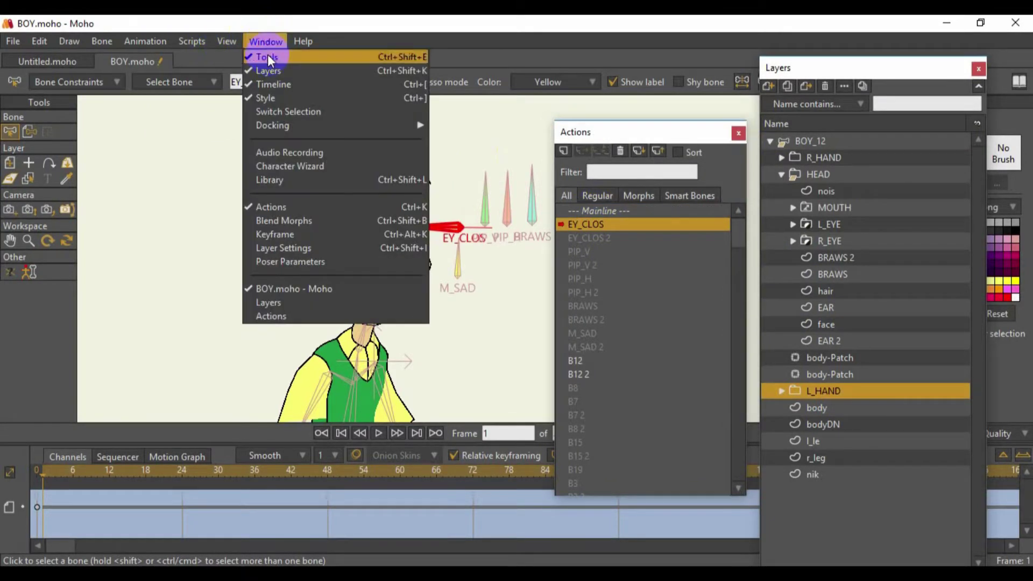
{"action": "left_click", "coordinate": [292, 221]}
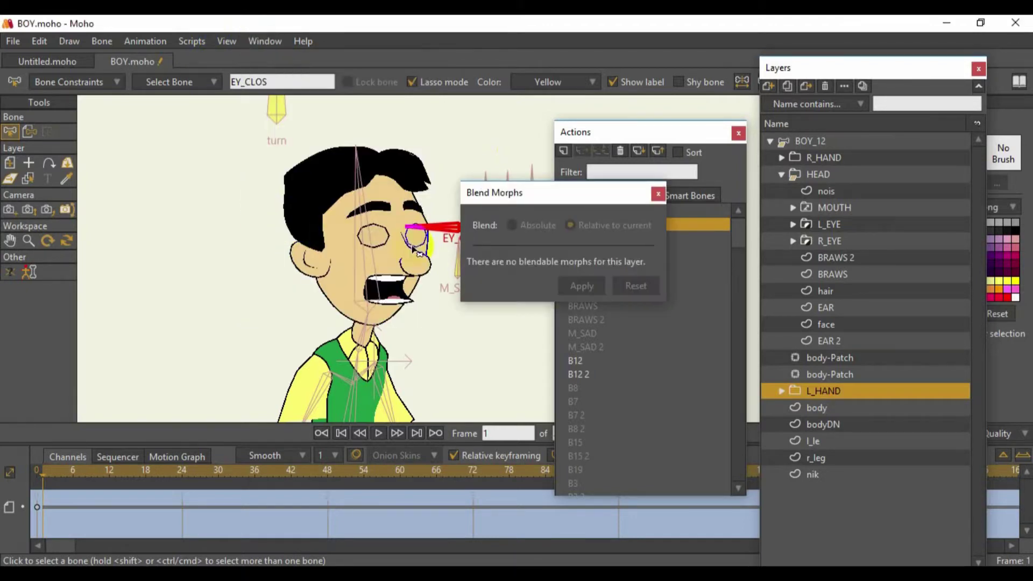
{"action": "left_click", "coordinate": [656, 195]}
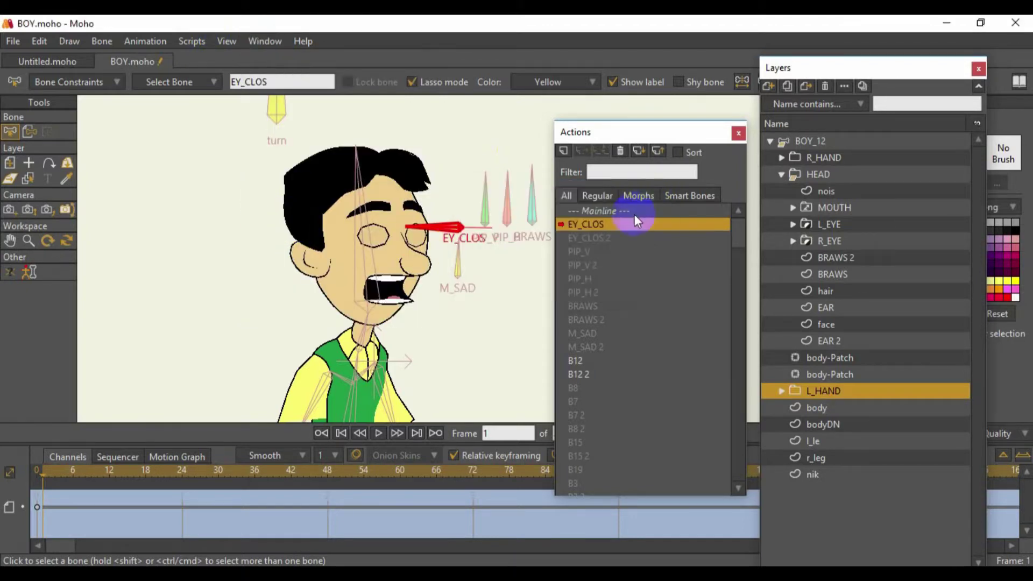
{"action": "left_click", "coordinate": [597, 213]}
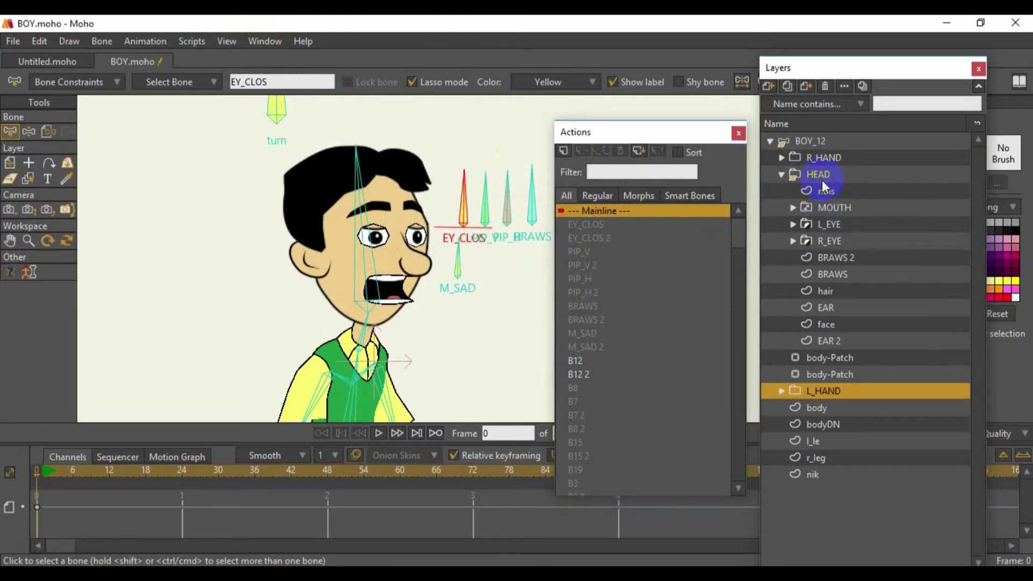
Open Blend Morphs for the L_EYE layer and activate the turn action
{"action": "left_click", "coordinate": [823, 224]}
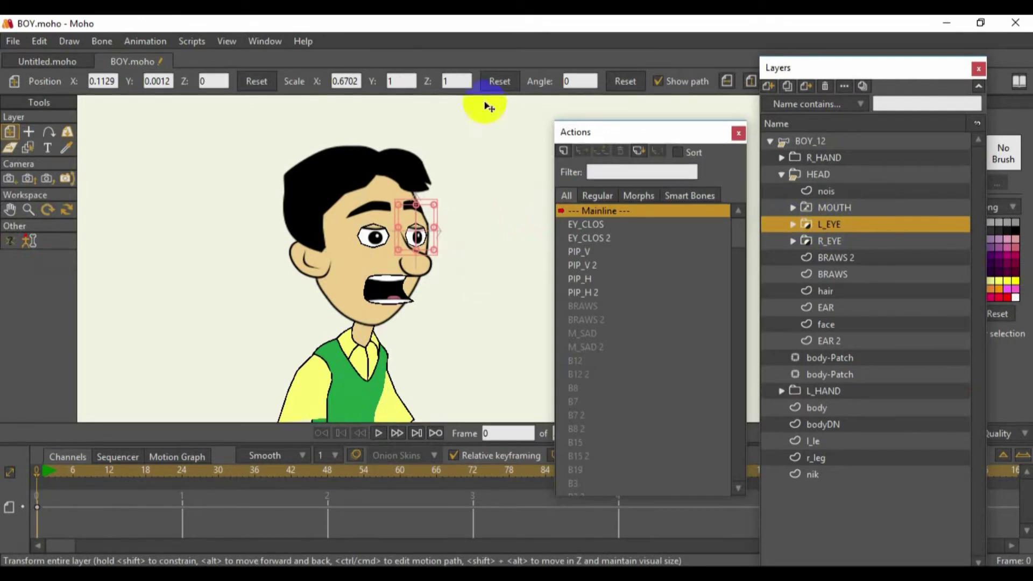
{"action": "left_click", "coordinate": [265, 41]}
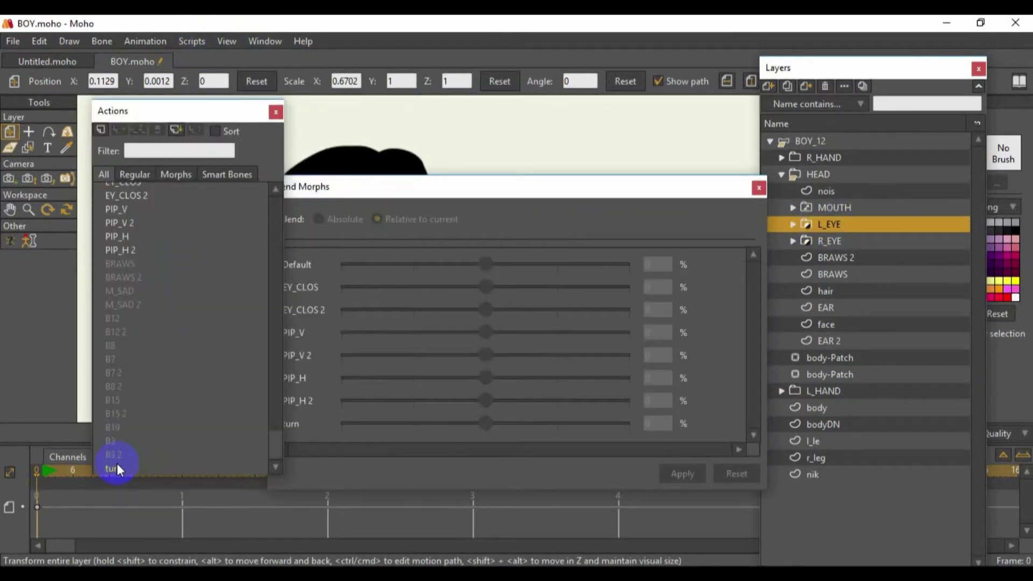
{"action": "left_click", "coordinate": [117, 463]}
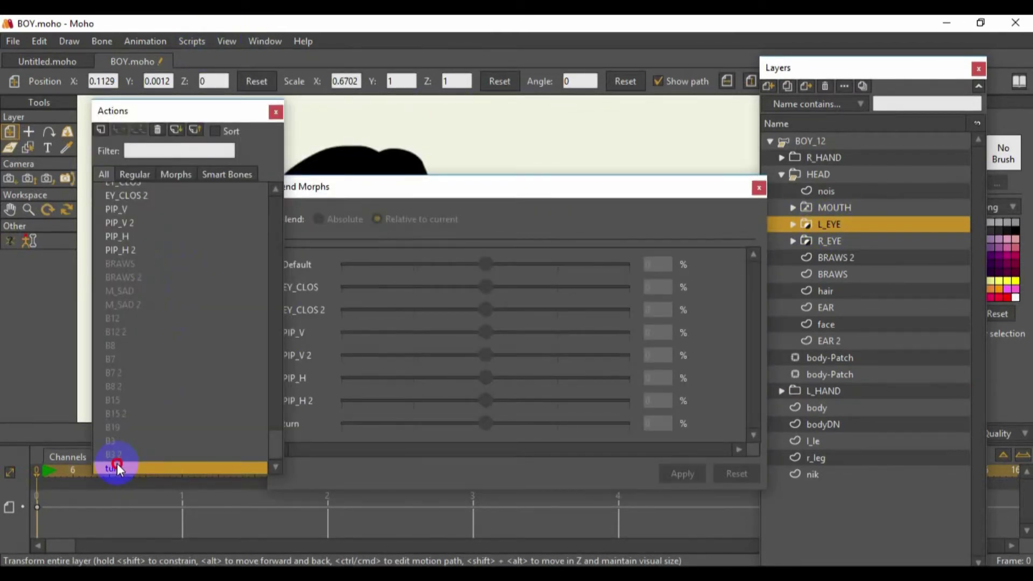
{"action": "double_click", "coordinate": [117, 465]}
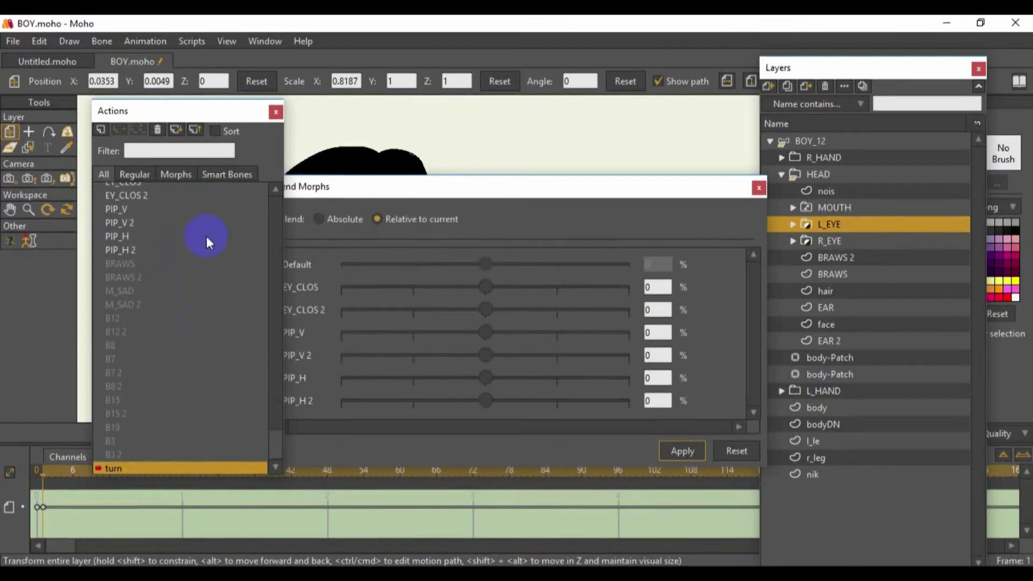
Arrange the Actions and Blend Morphs windows on either side of the character so the face is uncovered
{"action": "left_click_drag", "start_coordinate": [216, 117], "coordinate": [147, 228]}
{"action": "left_click_drag", "start_coordinate": [367, 186], "coordinate": [572, 142]}
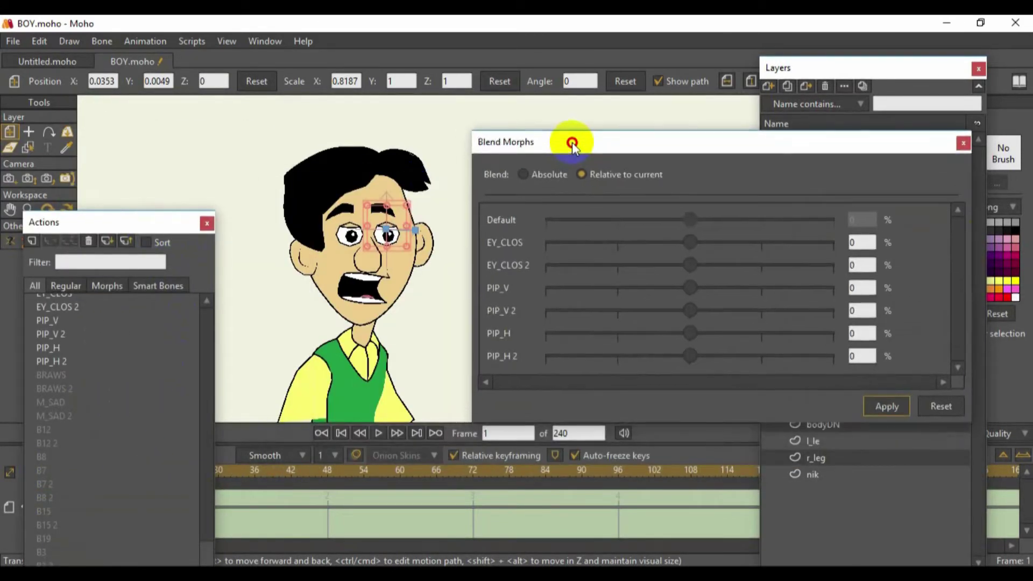
{"action": "left_click_drag", "start_coordinate": [107, 219], "coordinate": [135, 166]}
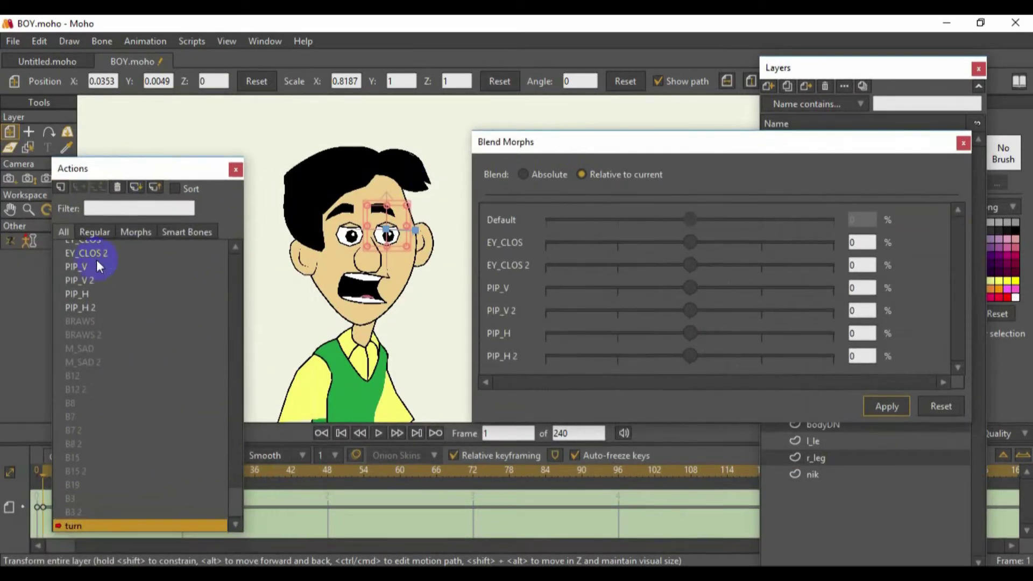
Activate EY_CLOS 2 for L_EYE and try relative blends of EY_CLOS 2%, PIP_V 2 -2%, PIP_H -3% and turn 1%
{"action": "left_click", "coordinate": [82, 253]}
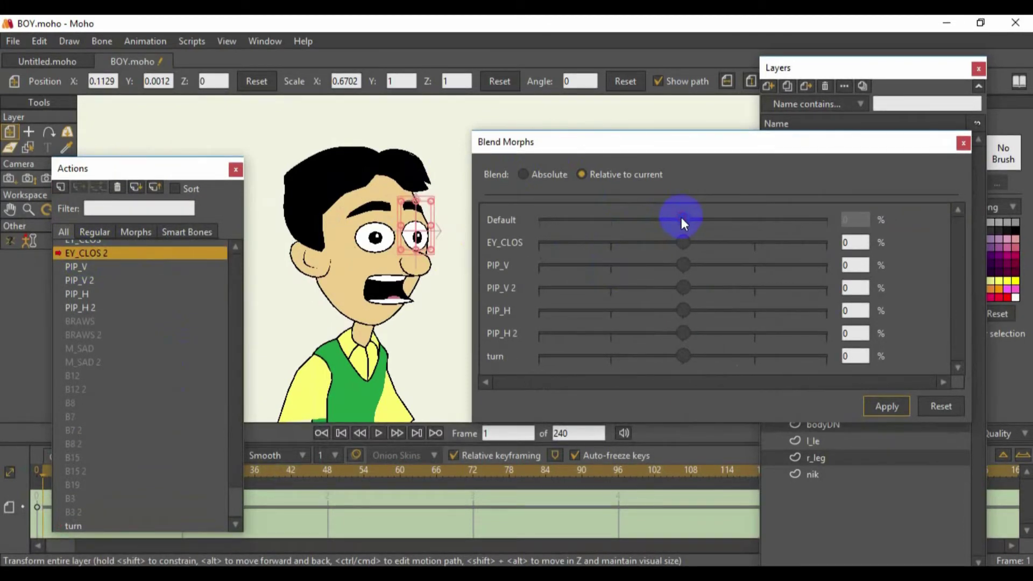
{"action": "left_click_drag", "start_coordinate": [688, 243], "coordinate": [659, 245]}
{"action": "left_click_drag", "start_coordinate": [778, 258], "coordinate": [690, 245]}
{"action": "left_click_drag", "start_coordinate": [760, 254], "coordinate": [768, 256]}
{"action": "left_click_drag", "start_coordinate": [673, 252], "coordinate": [683, 252]}
{"action": "left_click_drag", "start_coordinate": [685, 291], "coordinate": [779, 297]}
{"action": "mouse_move", "coordinate": [681, 311]}
{"action": "left_mouse_down"}
{"action": "mouse_move", "coordinate": [773, 318]}
{"action": "mouse_move", "coordinate": [680, 309]}
{"action": "left_mouse_up"}
{"action": "left_click", "coordinate": [684, 352]}
{"action": "mouse_move", "coordinate": [685, 353]}
{"action": "left_mouse_down"}
{"action": "mouse_move", "coordinate": [791, 350]}
{"action": "mouse_move", "coordinate": [684, 347]}
{"action": "left_mouse_up"}
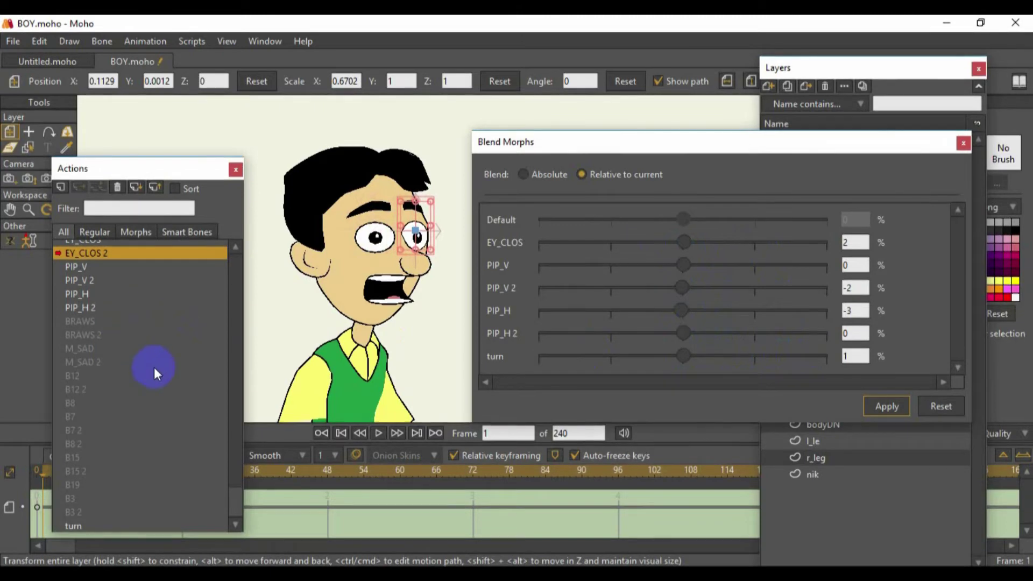
Activate the turn action and try blending L_EYE with EY_CLOS 34%, PIP_V 2 -91%, PIP_H -2% and PIP_H 2 2%
{"action": "left_click", "coordinate": [76, 525]}
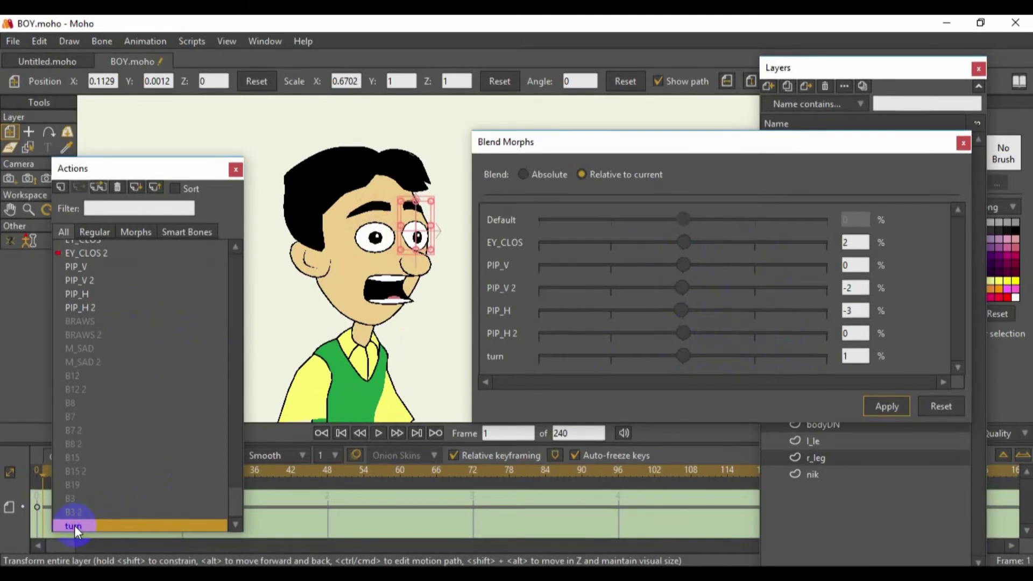
{"action": "double_click", "coordinate": [75, 525]}
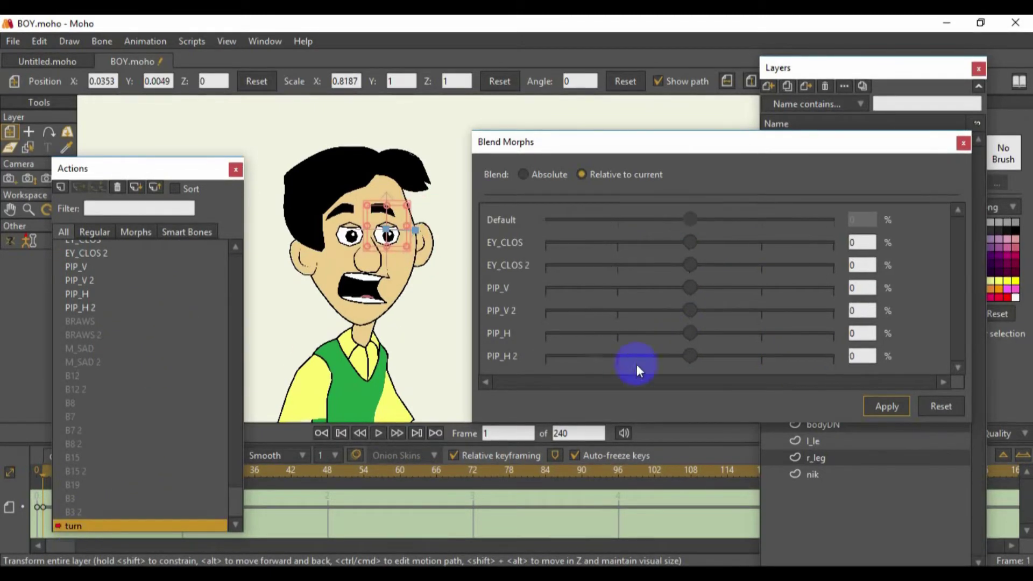
{"action": "mouse_move", "coordinate": [674, 353]}
{"action": "left_mouse_down"}
{"action": "mouse_move", "coordinate": [714, 354]}
{"action": "mouse_move", "coordinate": [690, 358]}
{"action": "left_mouse_up"}
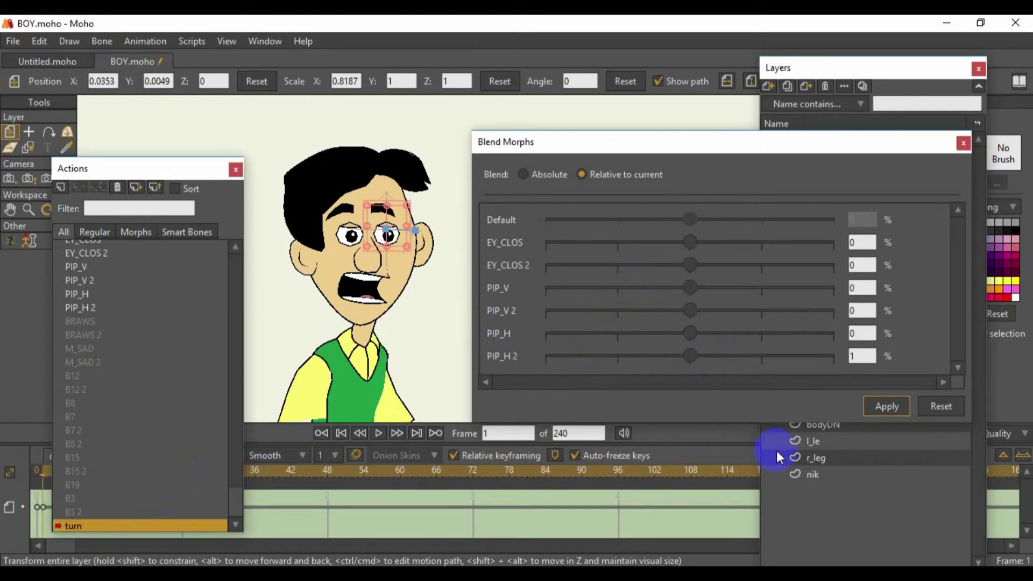
{"action": "left_click_drag", "start_coordinate": [760, 150], "coordinate": [774, 177]}
{"action": "left_click_drag", "start_coordinate": [698, 383], "coordinate": [707, 357]}
{"action": "left_click_drag", "start_coordinate": [635, 383], "coordinate": [704, 363]}
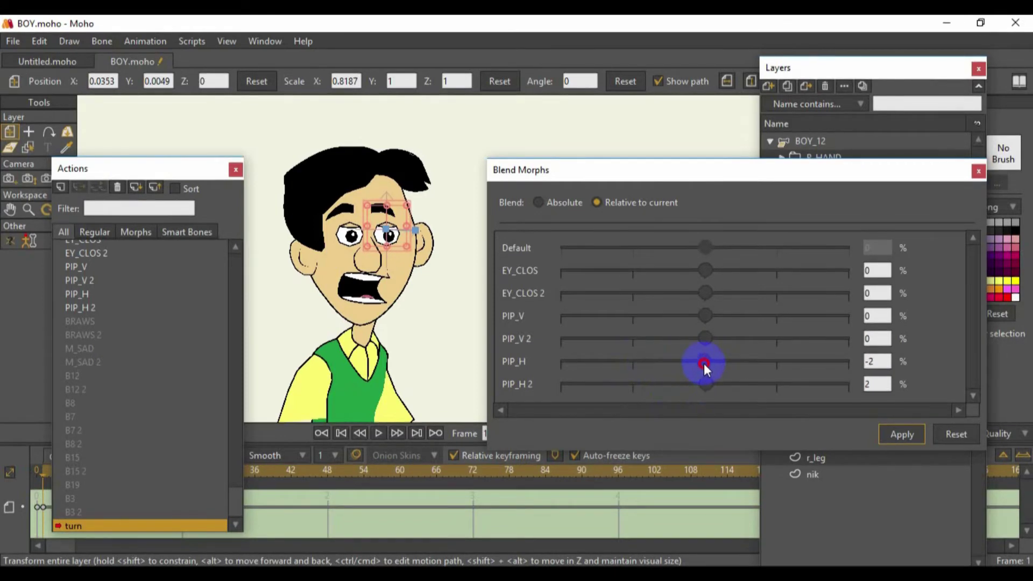
{"action": "left_click_drag", "start_coordinate": [704, 270], "coordinate": [730, 291]}
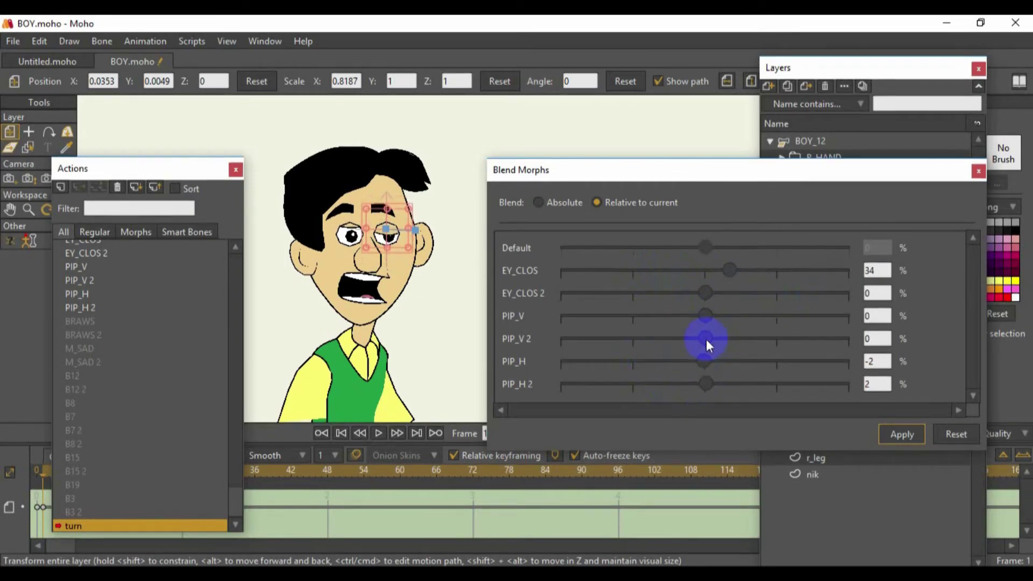
{"action": "left_click_drag", "start_coordinate": [705, 338], "coordinate": [640, 337]}
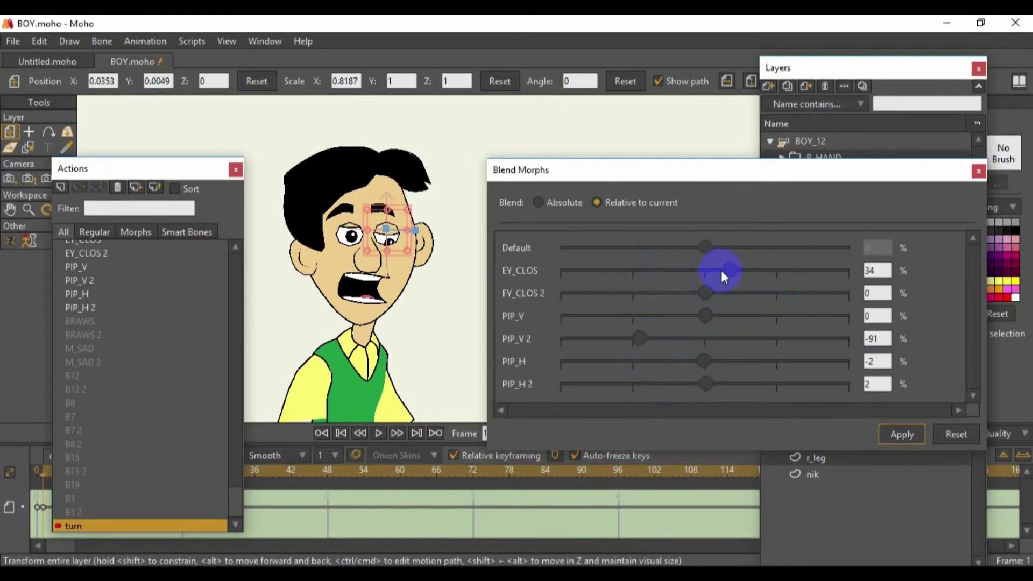
Select the R_EYE layer and try extreme EY_CLOS 2 and PIP_V blends, bringing both back to 1%
{"action": "mouse_move", "coordinate": [755, 179]}
{"action": "left_mouse_down"}
{"action": "mouse_move", "coordinate": [709, 264]}
{"action": "mouse_move", "coordinate": [666, 308]}
{"action": "mouse_move", "coordinate": [737, 179]}
{"action": "left_mouse_up"}
{"action": "left_click", "coordinate": [815, 240]}
{"action": "left_click_drag", "start_coordinate": [707, 298], "coordinate": [678, 296]}
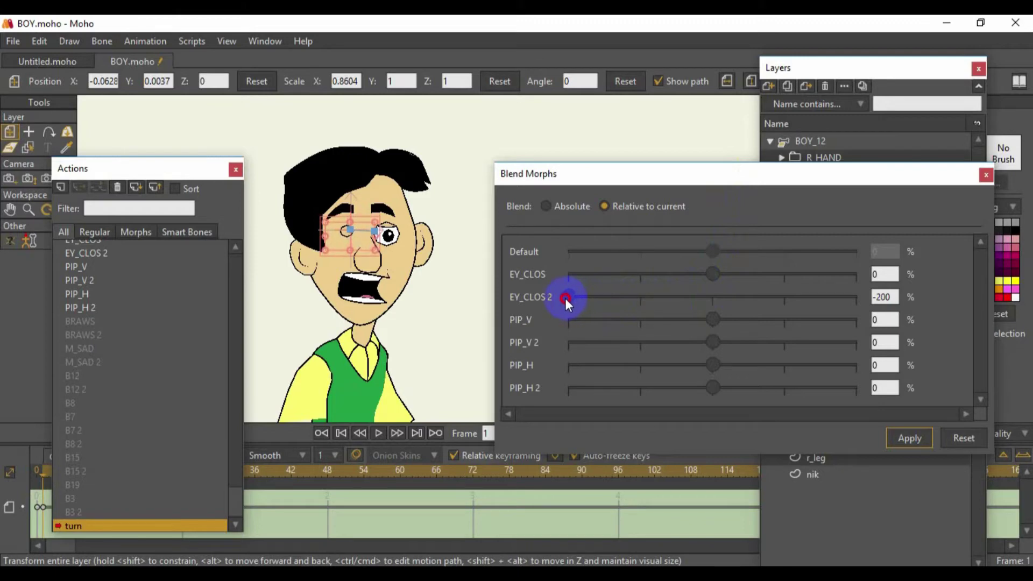
{"action": "left_click_drag", "start_coordinate": [709, 309], "coordinate": [784, 311]}
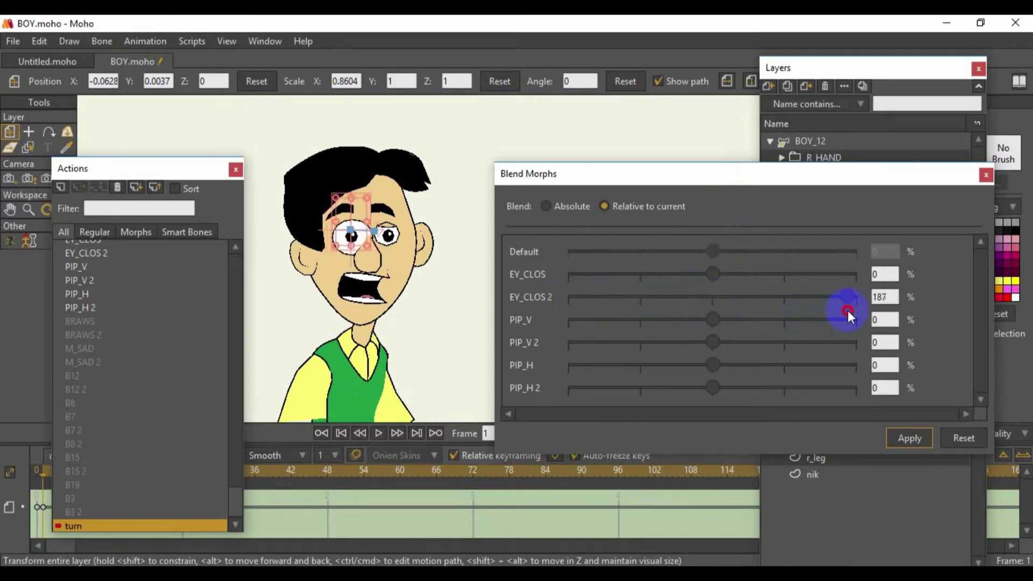
{"action": "left_click_drag", "start_coordinate": [847, 310], "coordinate": [615, 315]}
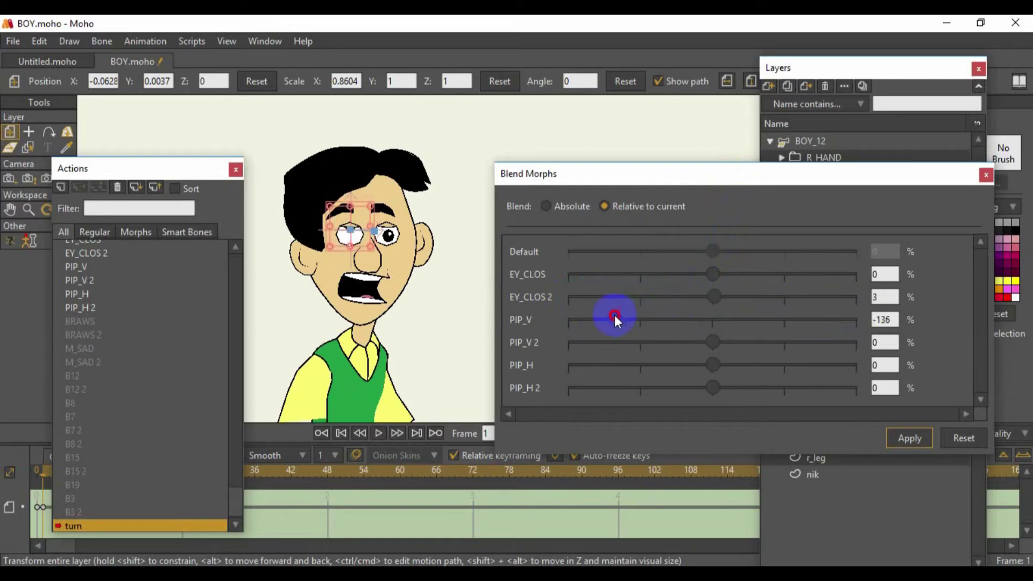
{"action": "left_click_drag", "start_coordinate": [717, 323], "coordinate": [712, 296]}
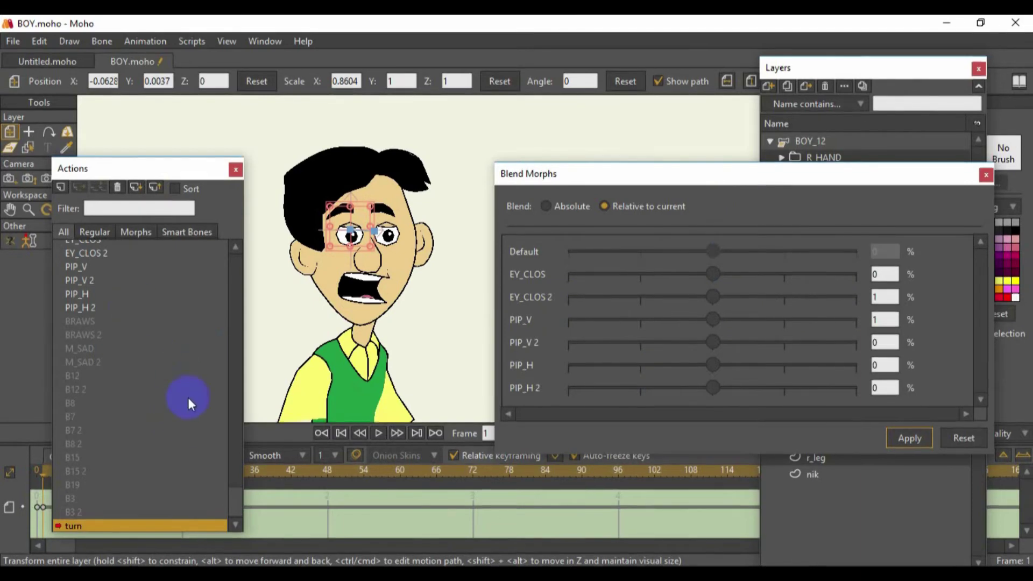
Activate the EY_CLOS 2 action for R_EYE and try the turn morph, leaving it at -2%
{"action": "left_click", "coordinate": [81, 253]}
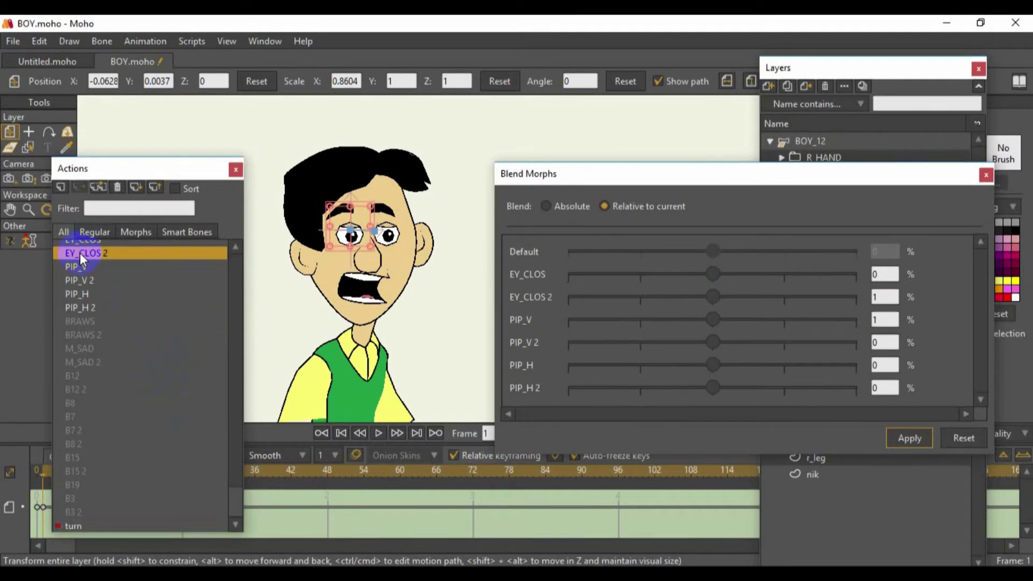
{"action": "left_click", "coordinate": [79, 253]}
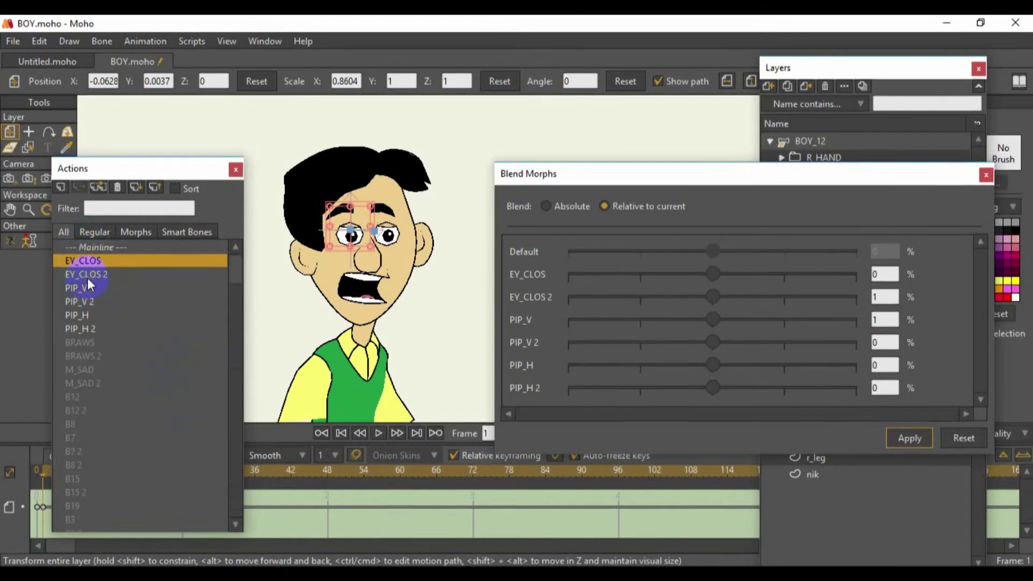
{"action": "left_click", "coordinate": [88, 270]}
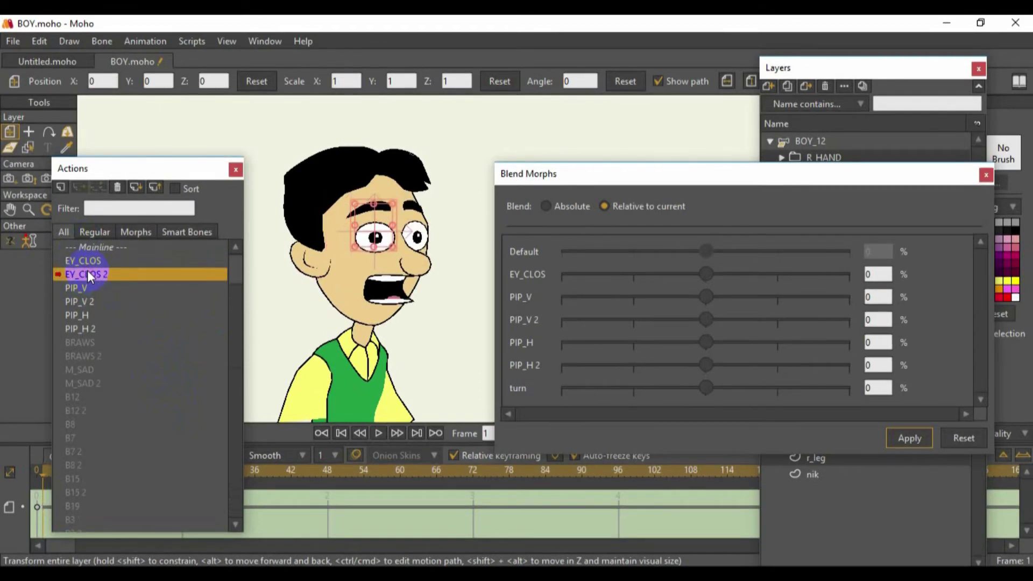
{"action": "mouse_move", "coordinate": [702, 387]}
{"action": "left_mouse_down"}
{"action": "mouse_move", "coordinate": [660, 389]}
{"action": "mouse_move", "coordinate": [808, 395]}
{"action": "mouse_move", "coordinate": [664, 396]}
{"action": "mouse_move", "coordinate": [705, 399]}
{"action": "left_mouse_up"}
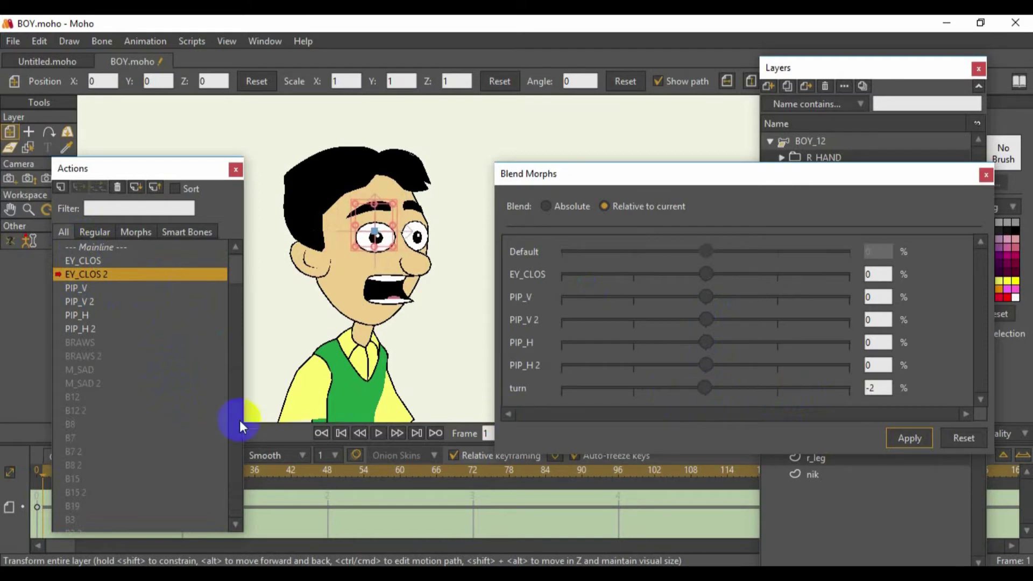
Reactivate the turn action, try the PIP_H 2 and EY_CLOS morphs on R_EYE, and switch the blend mode to Absolute
{"action": "scroll", "coordinate": [193, 431], "scroll_direction": "down", "scroll_amount": 2}
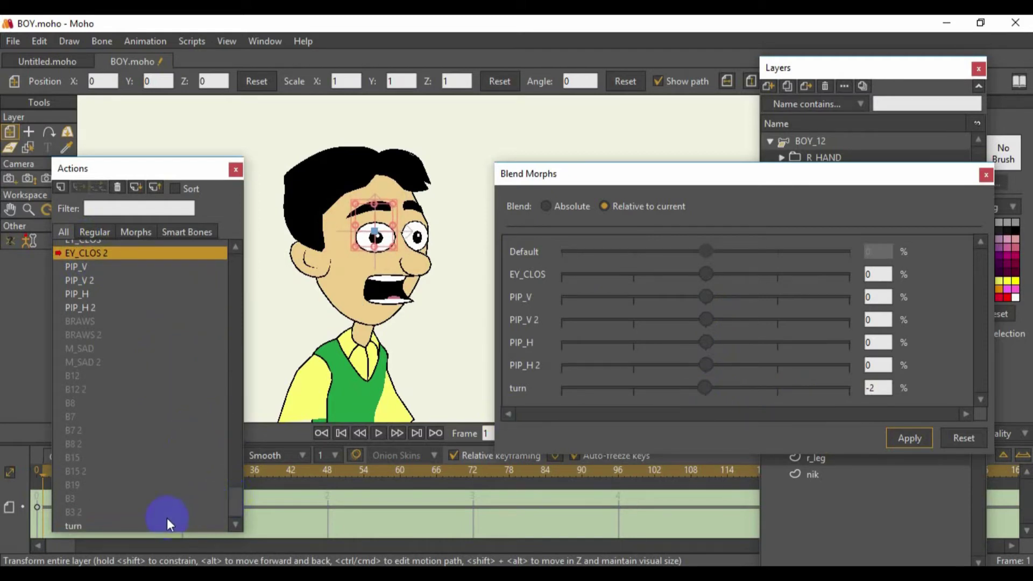
{"action": "left_click", "coordinate": [73, 521]}
{"action": "double_click", "coordinate": [73, 524]}
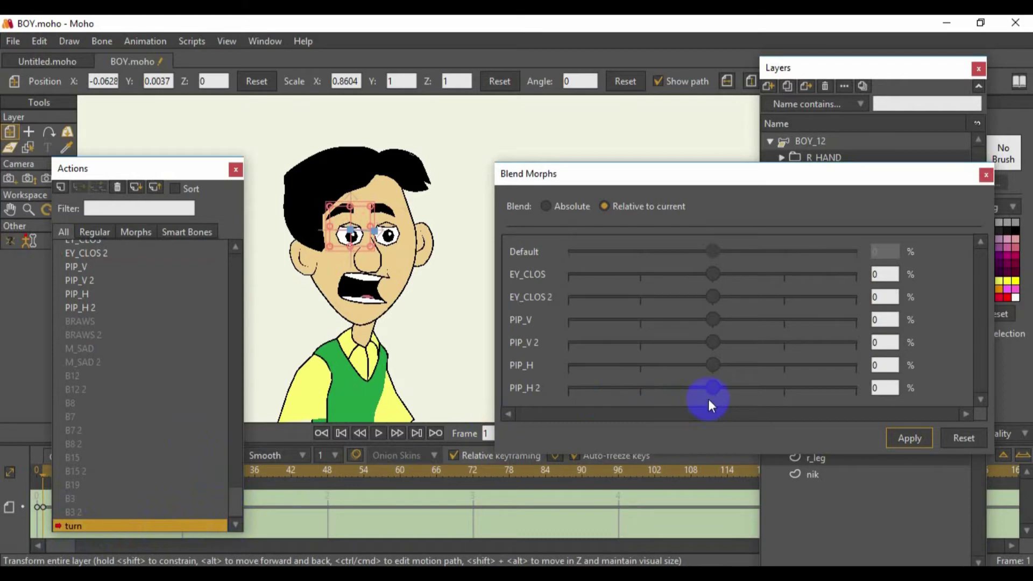
{"action": "mouse_move", "coordinate": [711, 386]}
{"action": "left_mouse_down"}
{"action": "mouse_move", "coordinate": [754, 393]}
{"action": "mouse_move", "coordinate": [702, 392]}
{"action": "mouse_move", "coordinate": [712, 395]}
{"action": "left_mouse_up"}
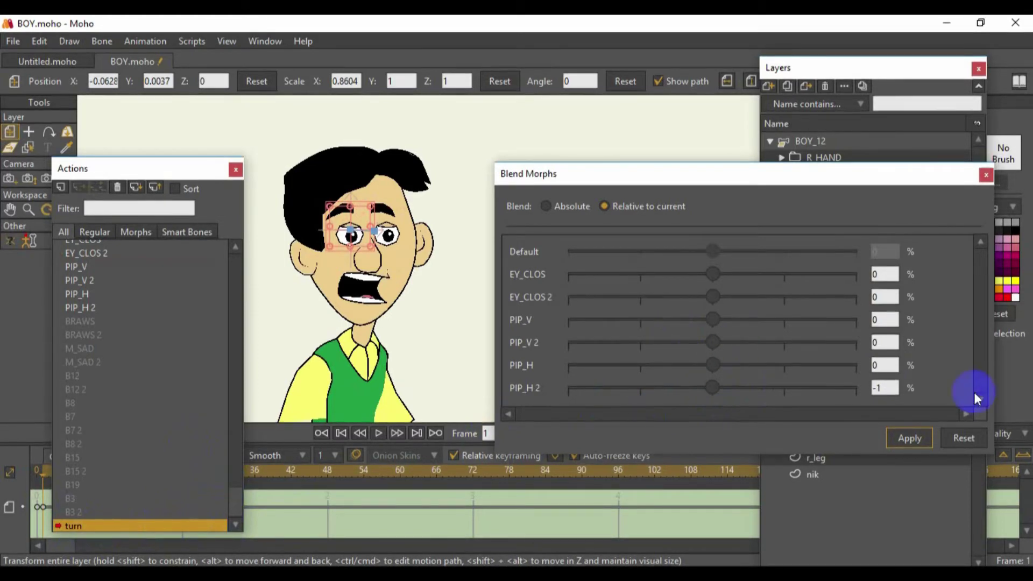
{"action": "left_click_drag", "start_coordinate": [720, 268], "coordinate": [712, 273]}
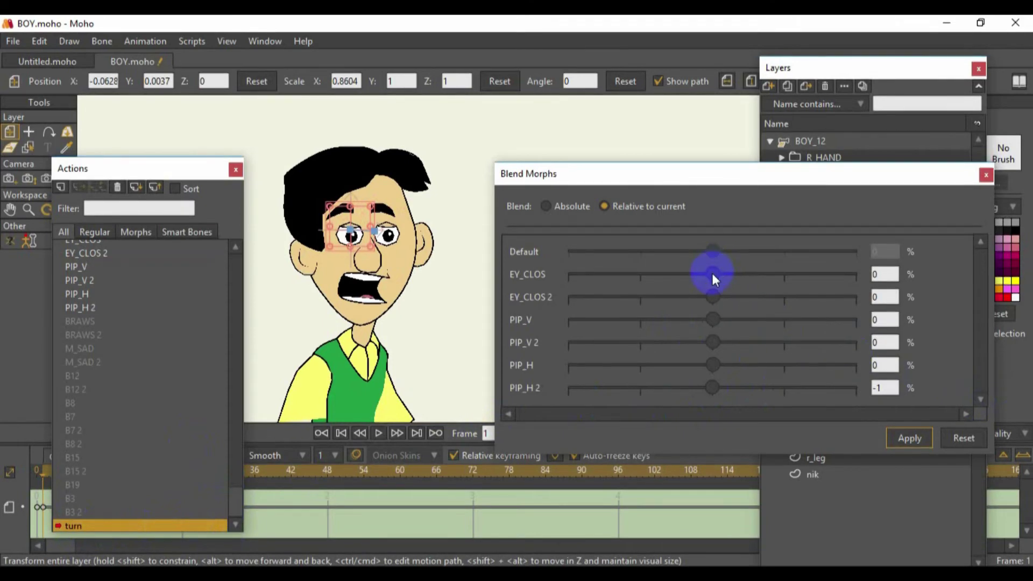
{"action": "left_click", "coordinate": [545, 206]}
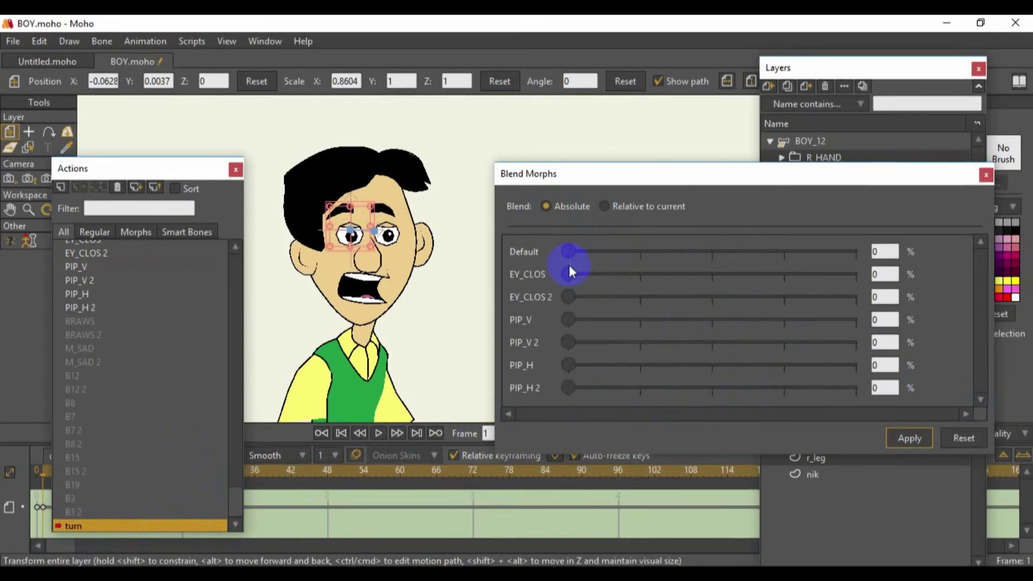
Try the Default morph at 4% on R_EYE in Absolute mode and bring it back to 0%
{"action": "mouse_move", "coordinate": [567, 248]}
{"action": "left_mouse_down"}
{"action": "mouse_move", "coordinate": [609, 256]}
{"action": "mouse_move", "coordinate": [558, 253]}
{"action": "left_mouse_up"}
{"action": "left_click_drag", "start_coordinate": [199, 171], "coordinate": [269, 401]}
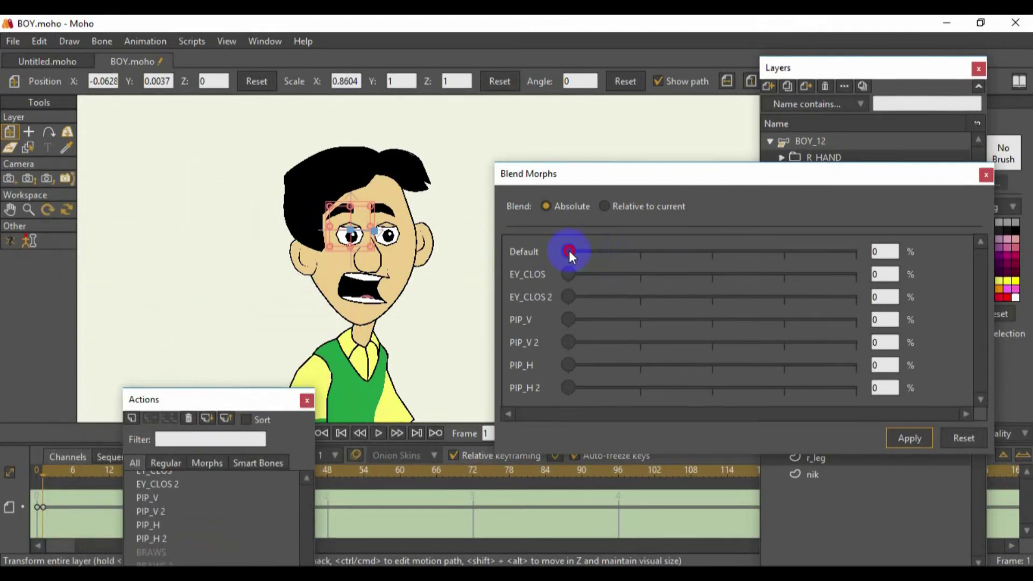
{"action": "left_click_drag", "start_coordinate": [569, 250], "coordinate": [579, 249]}
{"action": "scroll", "coordinate": [417, 293], "scroll_direction": "down", "scroll_amount": 3}
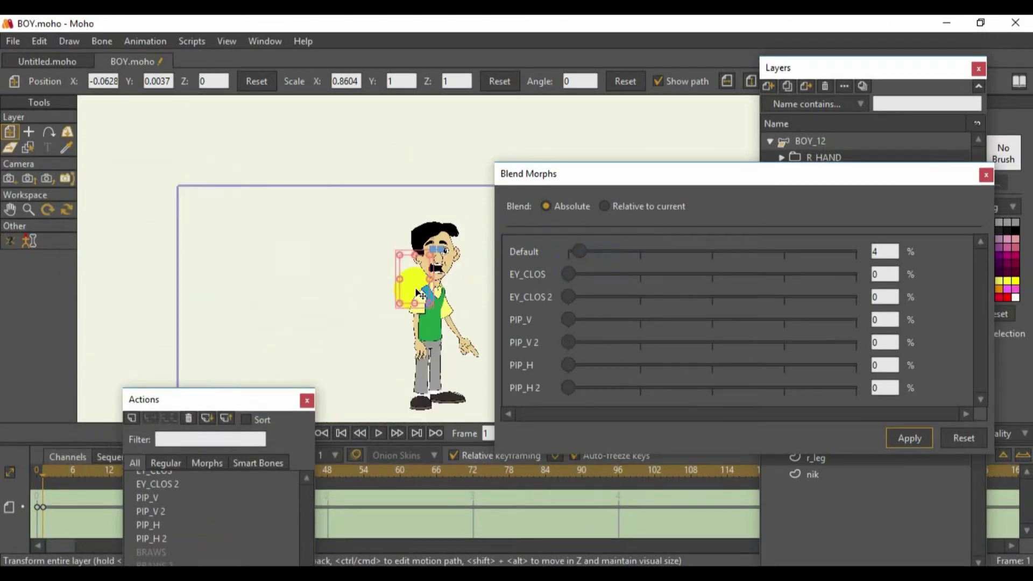
{"action": "scroll", "coordinate": [420, 295], "scroll_direction": "up", "scroll_amount": 5}
{"action": "left_click_drag", "start_coordinate": [578, 250], "coordinate": [529, 290]}
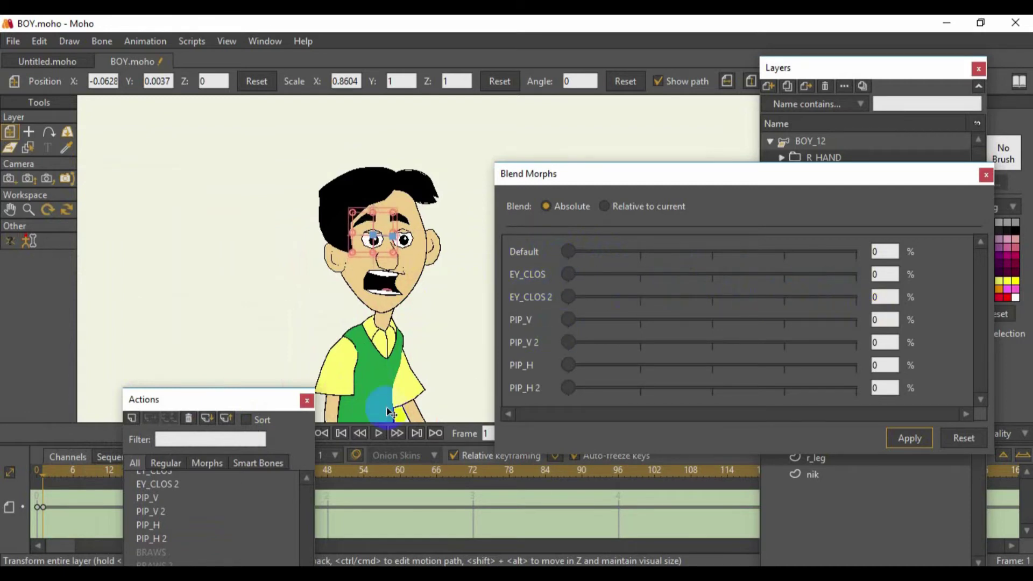
Switch the R_EYE blend mode to Relative to current, leave all morphs at 0% and close Blend Morphs
{"action": "left_click_drag", "start_coordinate": [254, 400], "coordinate": [237, 151]}
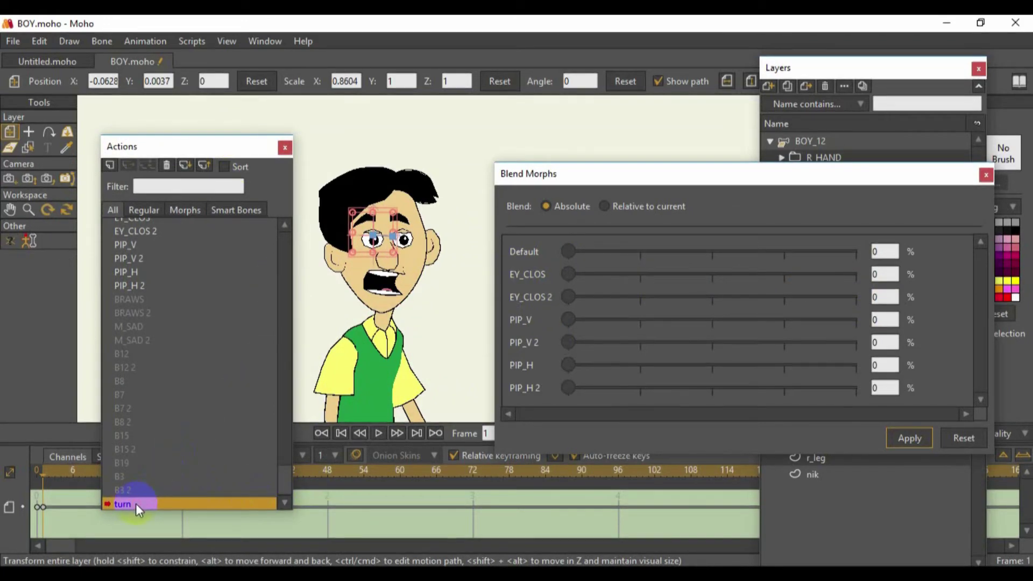
{"action": "left_click_drag", "start_coordinate": [561, 386], "coordinate": [517, 402]}
{"action": "left_click_drag", "start_coordinate": [567, 250], "coordinate": [505, 254]}
{"action": "left_click", "coordinate": [604, 205]}
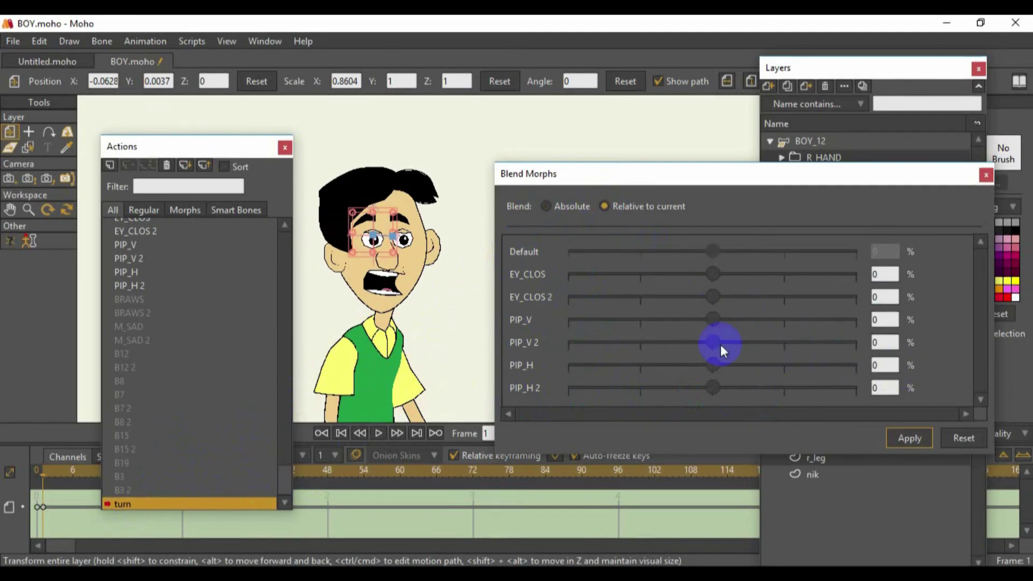
{"action": "left_click", "coordinate": [899, 444]}
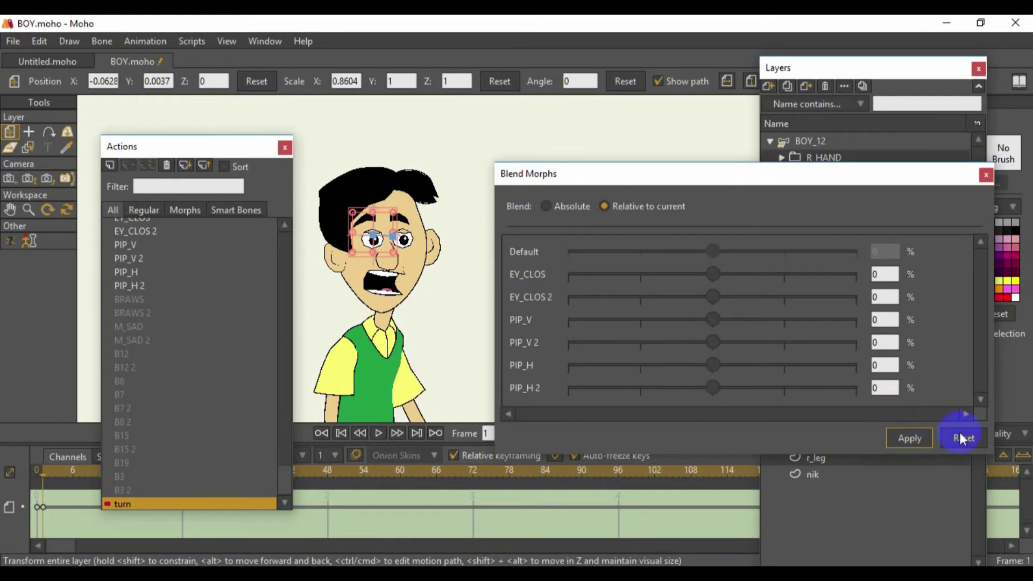
{"action": "left_click", "coordinate": [986, 175]}
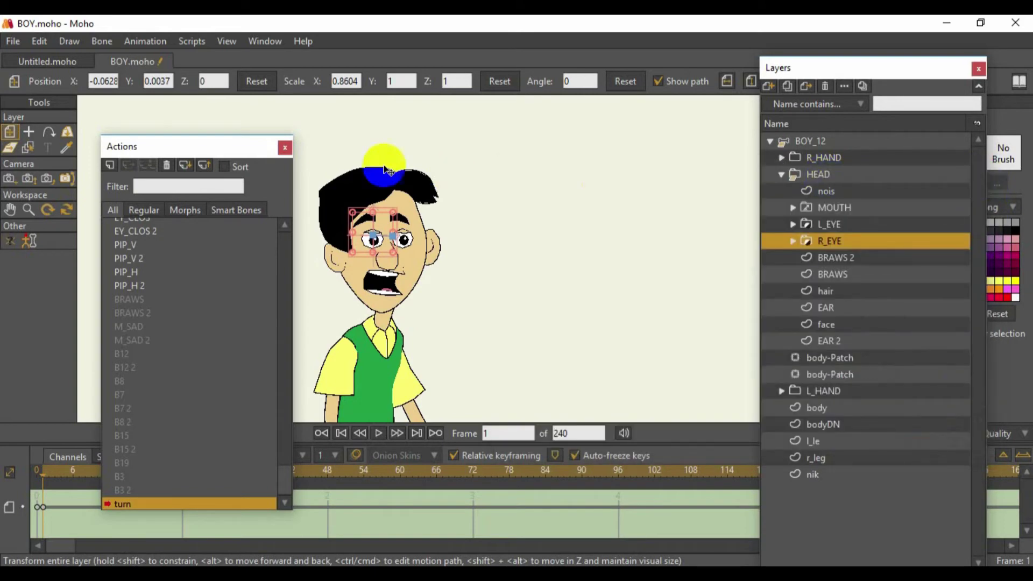
Select the BOY_12 layer and make Mainline the active action
{"action": "left_click_drag", "start_coordinate": [215, 146], "coordinate": [672, 195]}
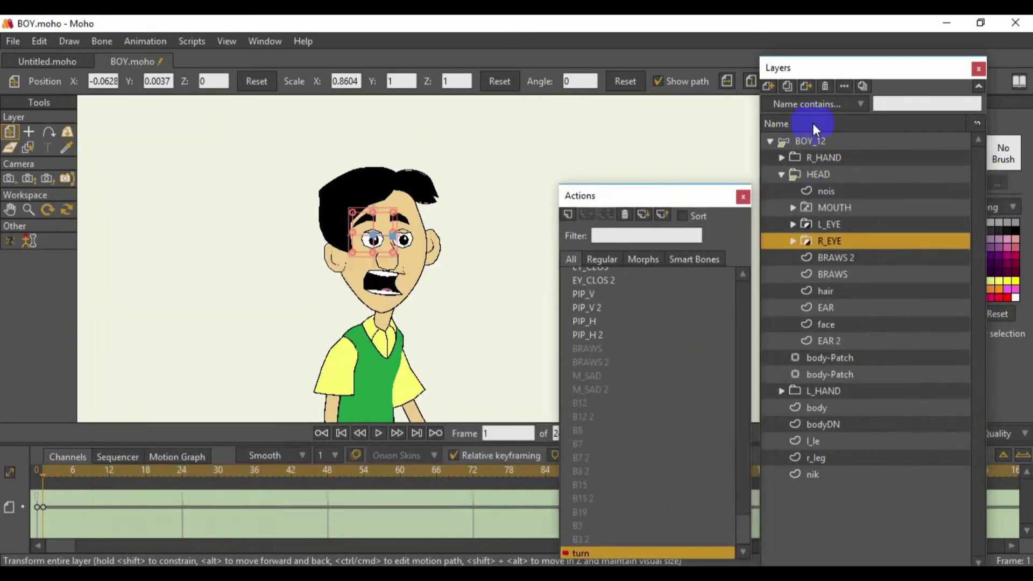
{"action": "left_click", "coordinate": [768, 143]}
{"action": "left_click", "coordinate": [66, 139]}
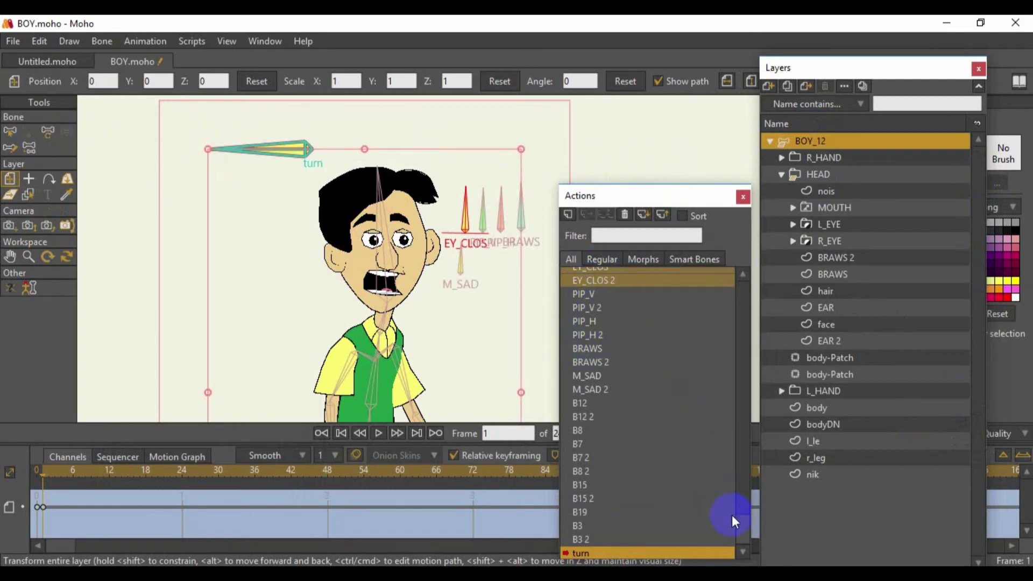
{"action": "left_click_drag", "start_coordinate": [741, 526], "coordinate": [741, 306]}
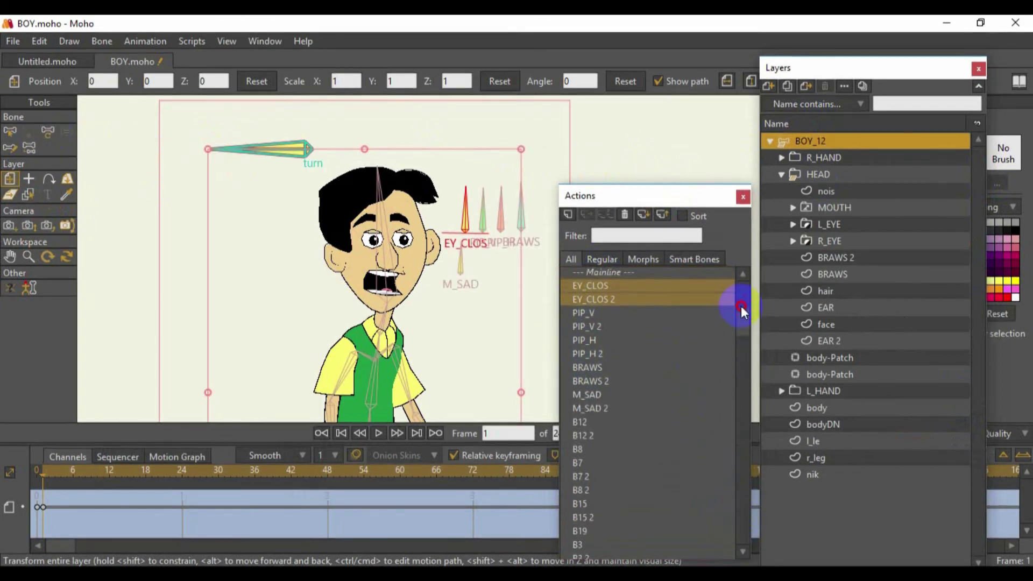
{"action": "left_click", "coordinate": [604, 272]}
Test the EY_CLOS, PIP_V and M_SAD smart bones with the Manipulate Bones tool
{"action": "left_click", "coordinate": [66, 131]}
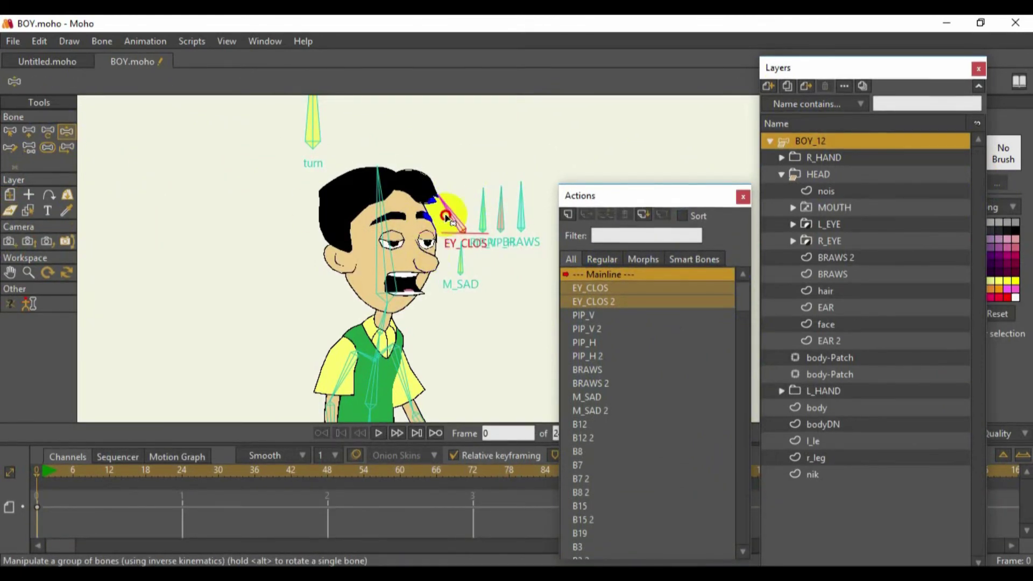
{"action": "left_click", "coordinate": [481, 199]}
{"action": "left_click", "coordinate": [453, 263]}
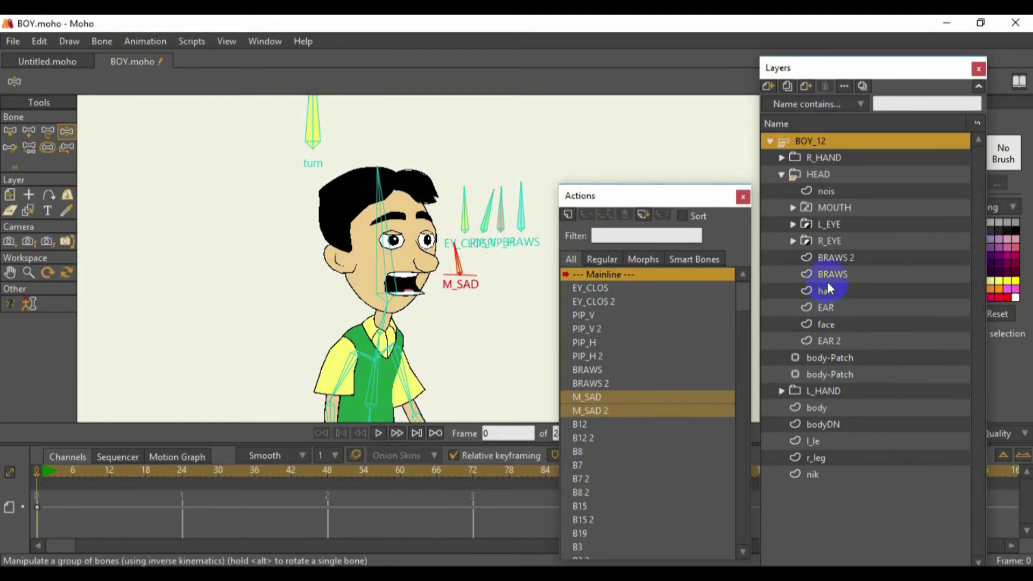
Switch the MOUTH layer to its RESET shape
{"action": "left_click", "coordinate": [829, 210]}
{"action": "right_click", "coordinate": [831, 210]}
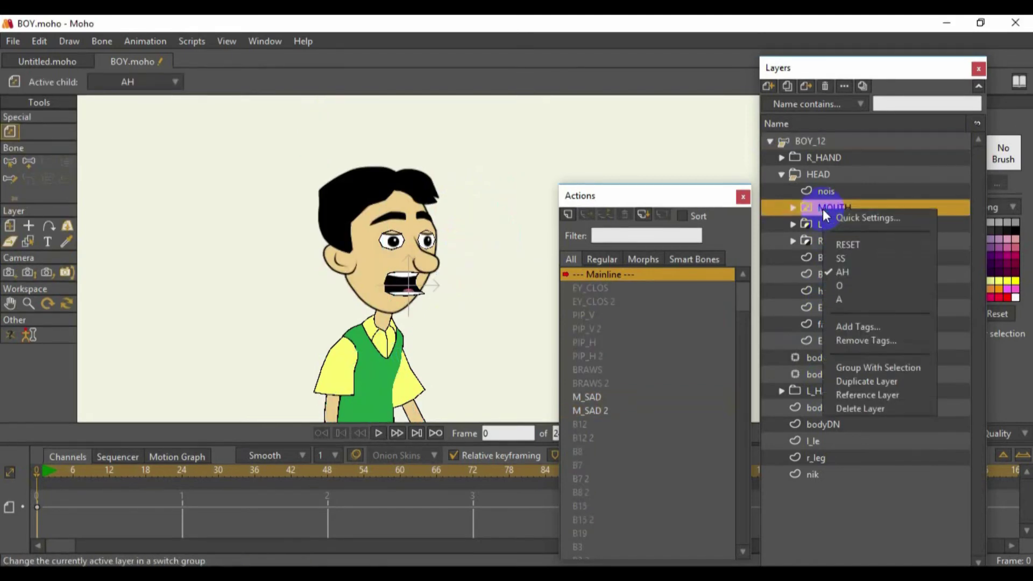
{"action": "left_click", "coordinate": [840, 245]}
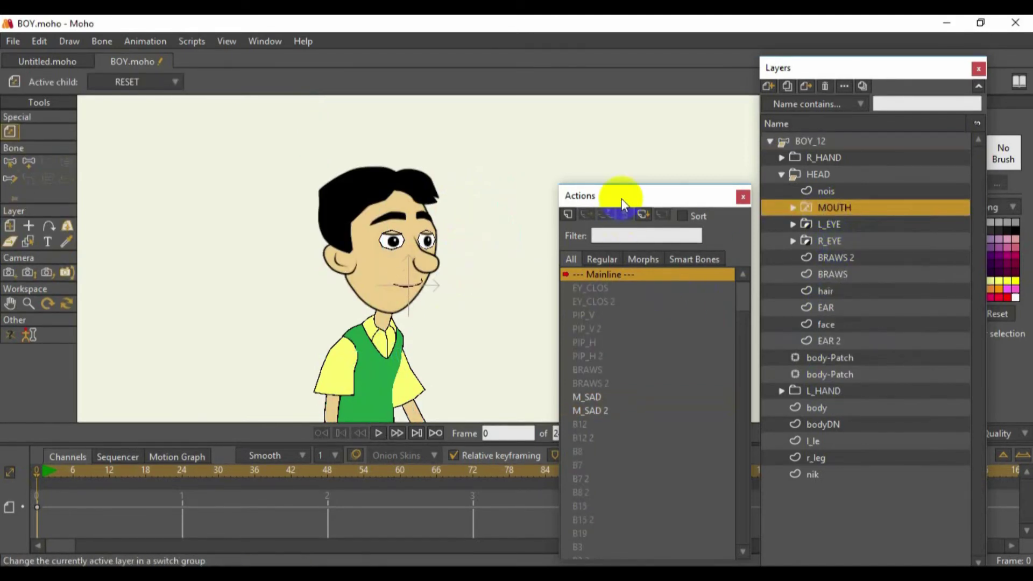
{"action": "left_click_drag", "start_coordinate": [618, 196], "coordinate": [655, 258]}
Swing the M_SAD bone of BOY_12 to both sides to test the mouth shapes, returning it upright
{"action": "left_click", "coordinate": [808, 142]}
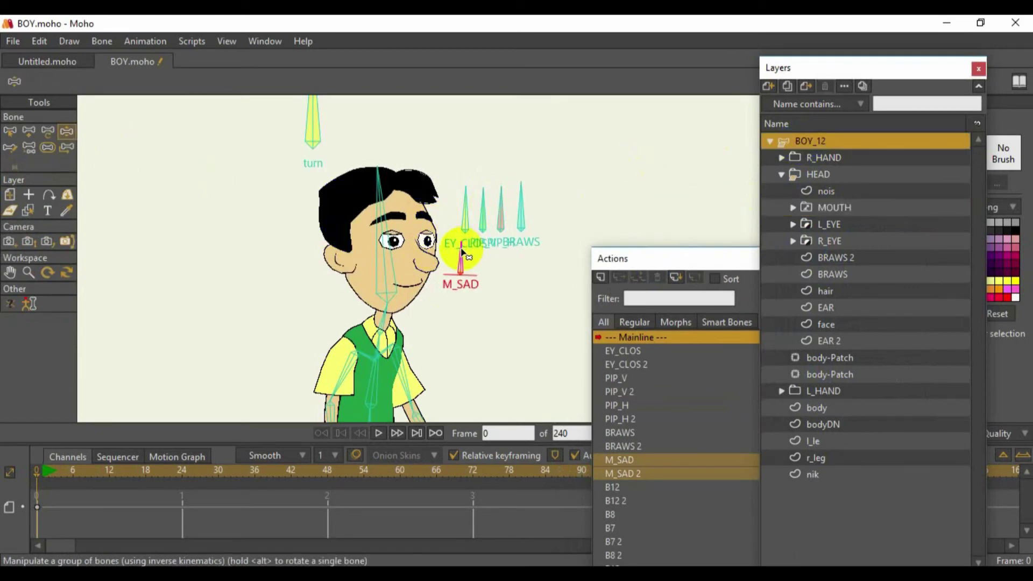
{"action": "scroll", "coordinate": [462, 253], "scroll_direction": "up", "scroll_amount": 5}
{"action": "left_click_drag", "start_coordinate": [431, 237], "coordinate": [490, 312]}
{"action": "left_click_drag", "start_coordinate": [498, 361], "coordinate": [468, 246]}
{"action": "left_click", "coordinate": [803, 143]}
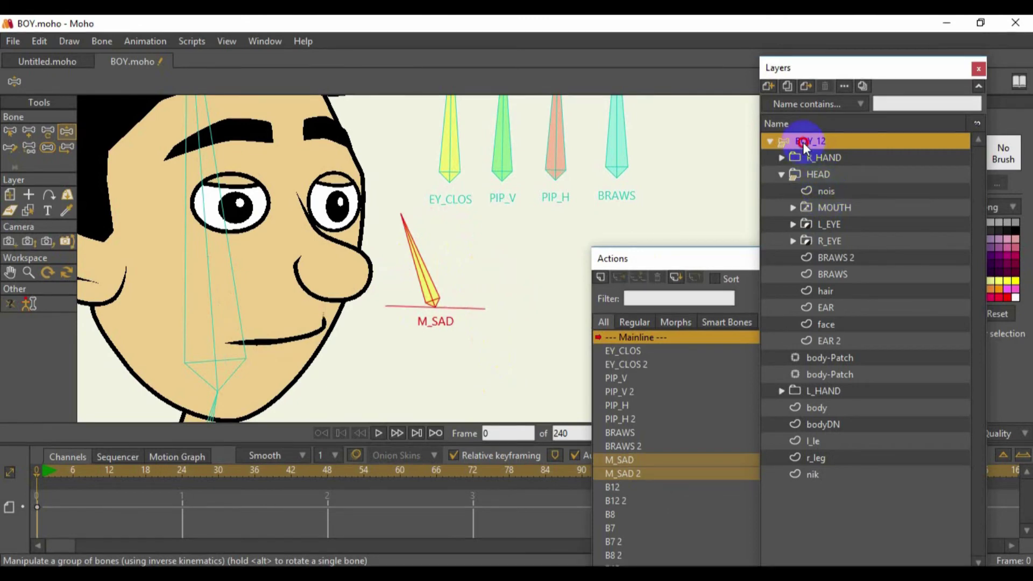
Narrow the MOUTH layer horizontally to an X scale of about 0.81 with the Transform Layer tool
{"action": "left_click", "coordinate": [648, 338]}
{"action": "left_click", "coordinate": [828, 323]}
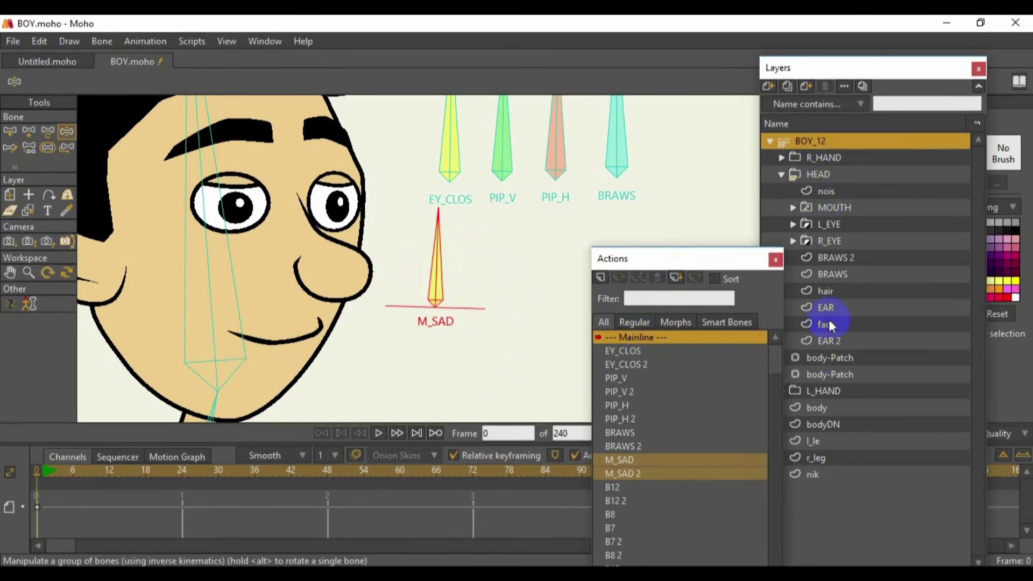
{"action": "left_click", "coordinate": [833, 209]}
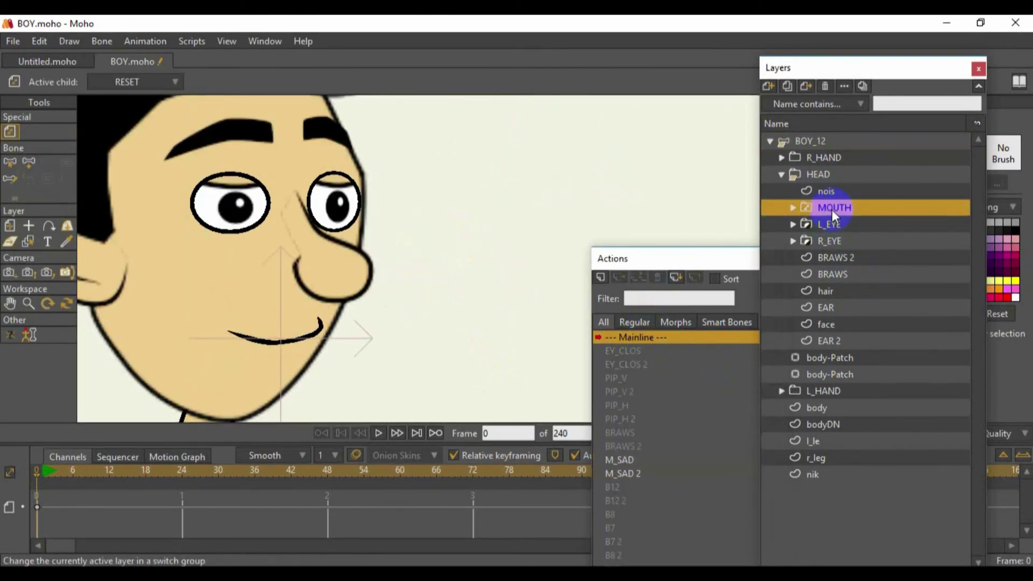
{"action": "left_click", "coordinate": [10, 226]}
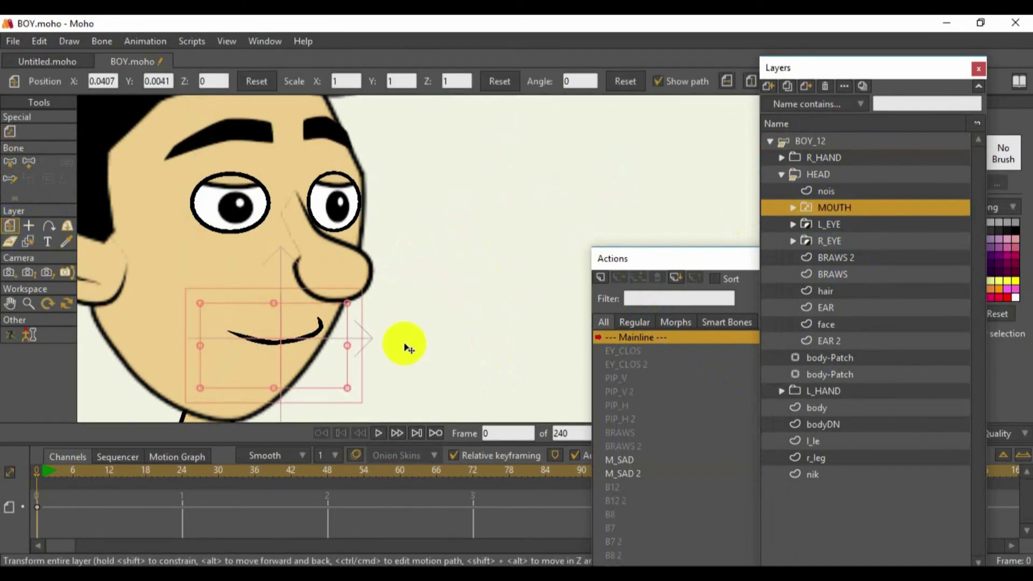
{"action": "left_click_drag", "start_coordinate": [346, 342], "coordinate": [339, 353]}
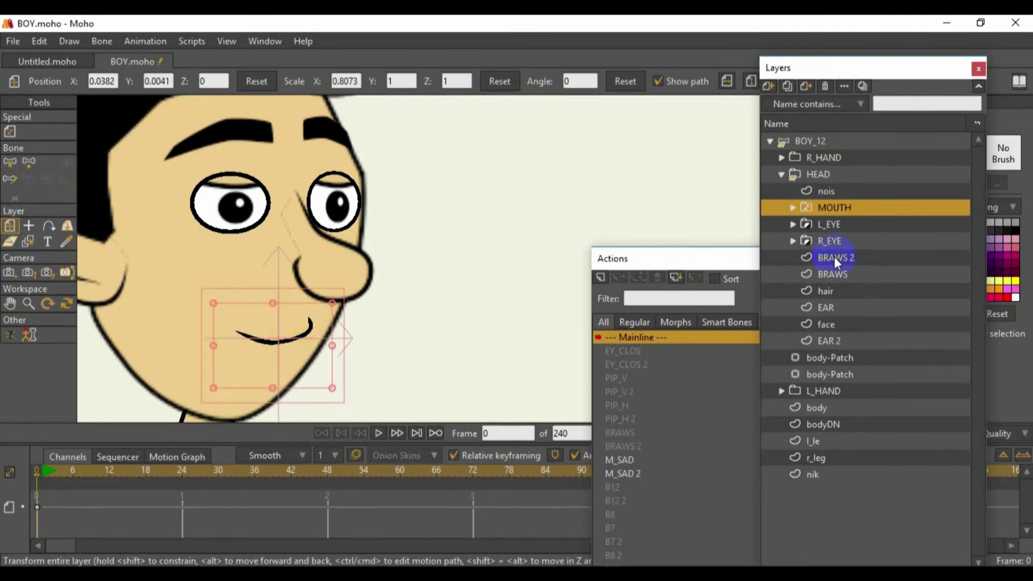
Rotate the M_SAD bone of BOY_12 clockwise to about horizontal to produce a wide open smile
{"action": "left_click", "coordinate": [815, 143]}
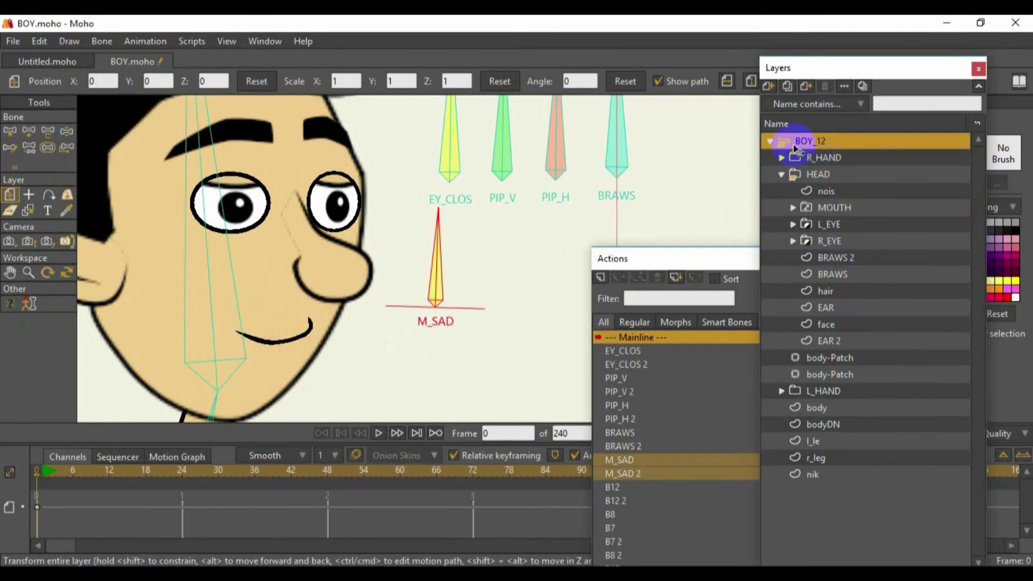
{"action": "left_click", "coordinate": [69, 132]}
{"action": "left_click_drag", "start_coordinate": [440, 230], "coordinate": [484, 303]}
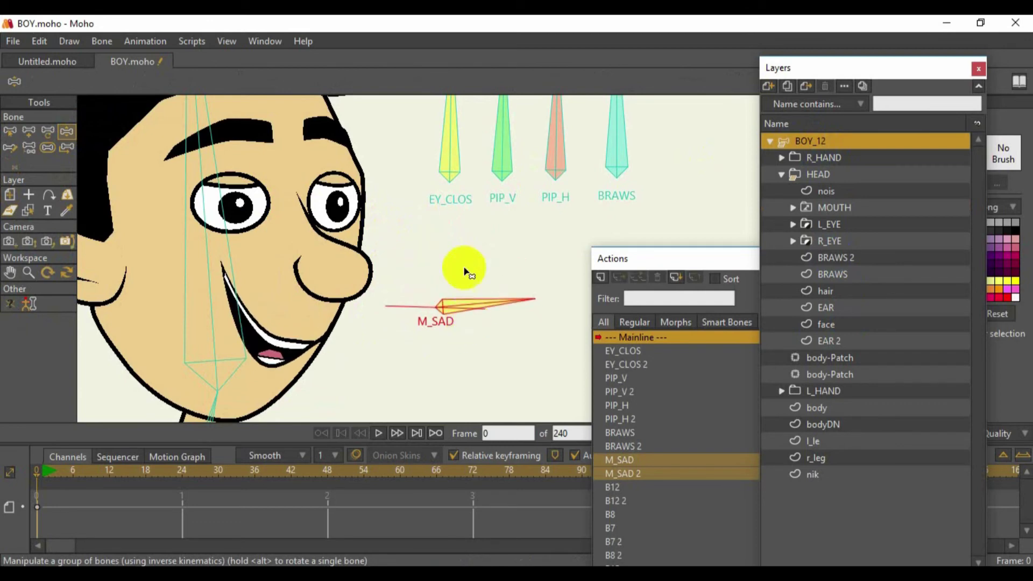
Tilt the PIP_V and EY_CLOS bones to lower the gaze and eyelids, rotate BRAWS to horizontal, and adjust M_SAD slightly
{"action": "left_click_drag", "start_coordinate": [495, 143], "coordinate": [422, 149]}
{"action": "left_click", "coordinate": [619, 132]}
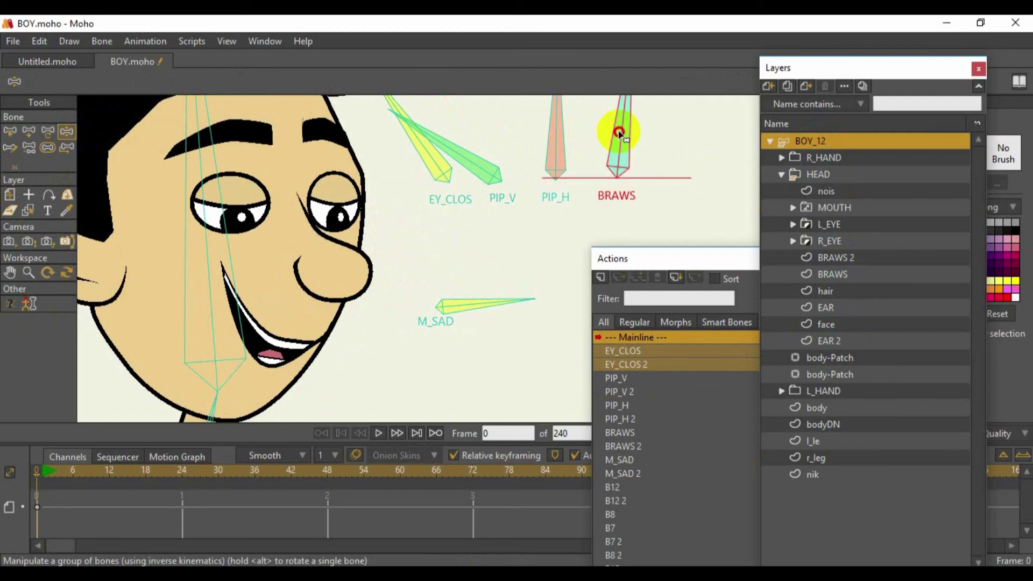
{"action": "left_click_drag", "start_coordinate": [619, 132], "coordinate": [637, 178]}
{"action": "left_click_drag", "start_coordinate": [496, 291], "coordinate": [503, 340]}
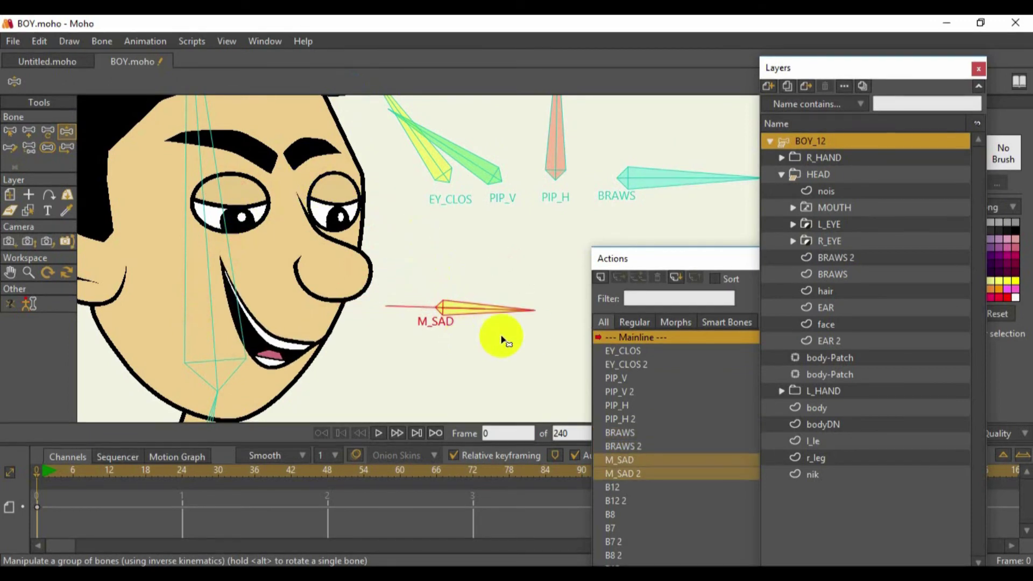